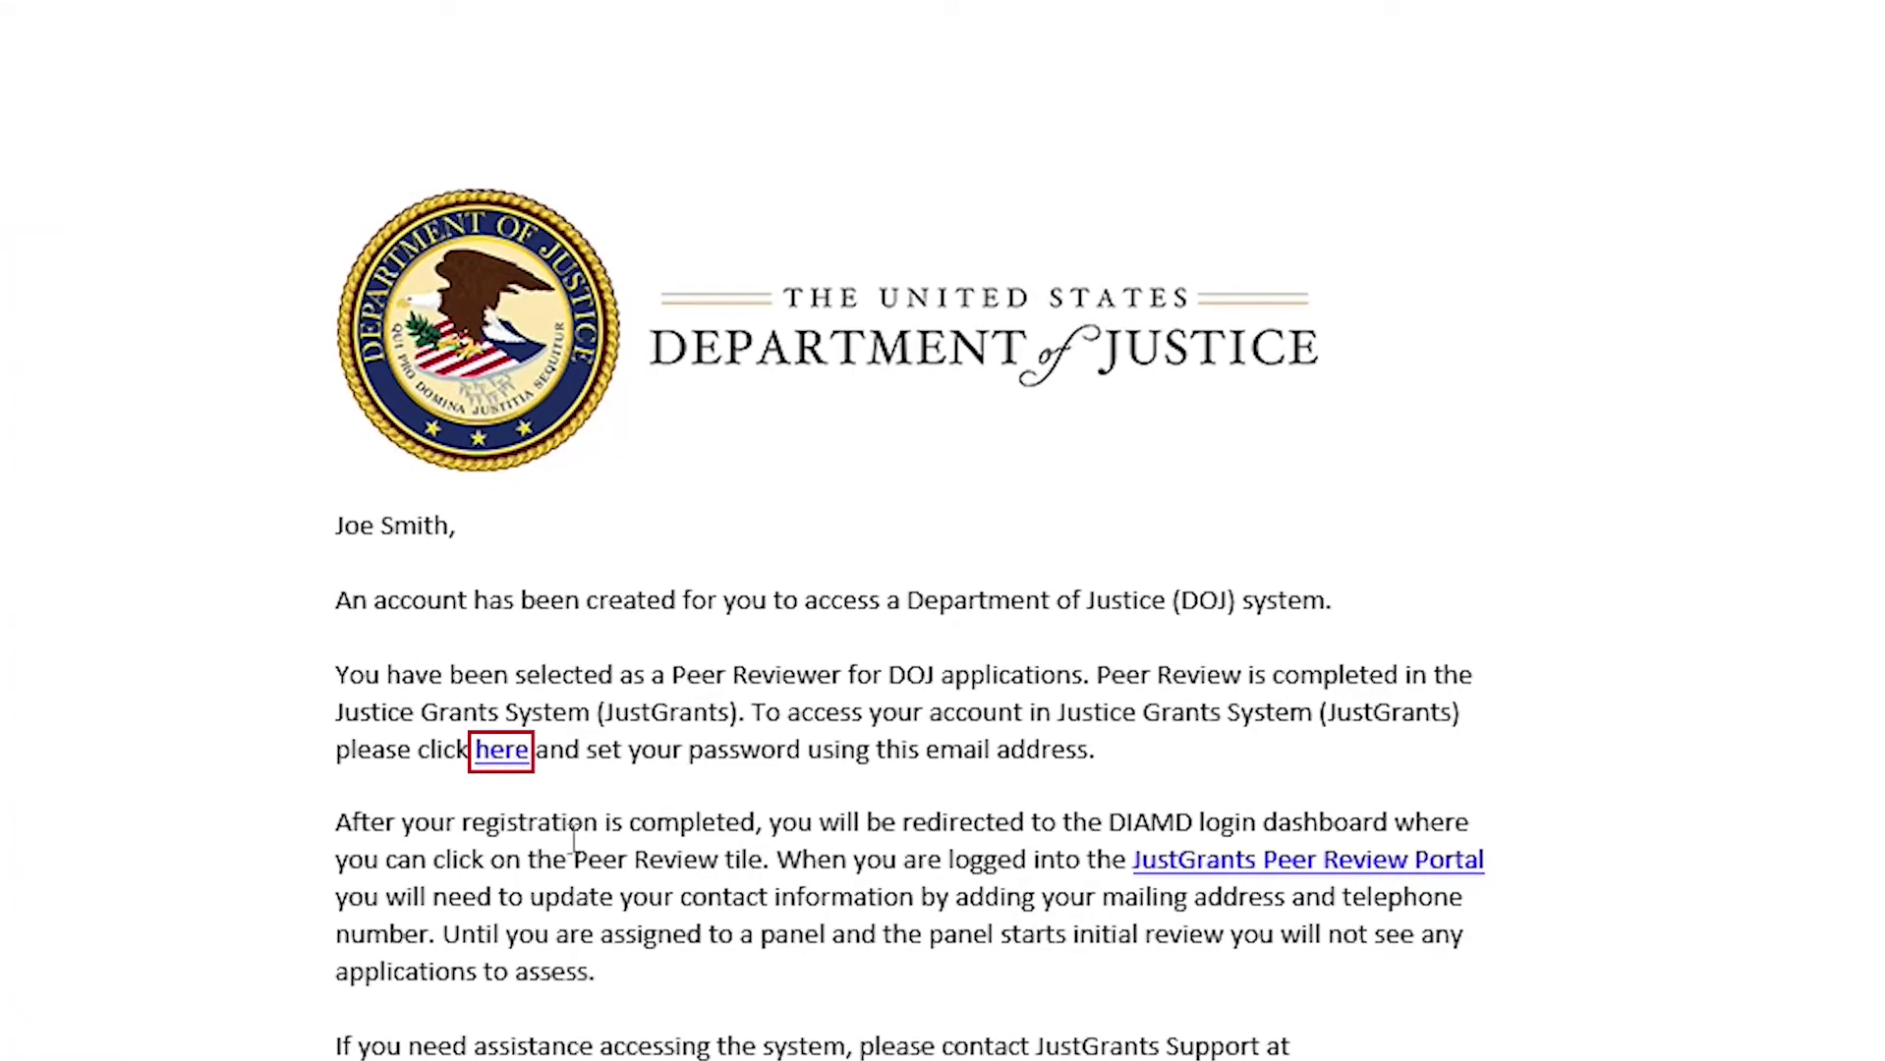
- Follow the 'here' link in the DOJ peer reviewer invitation email to the password setup page
{"action": "left_click", "coordinate": [503, 757]}
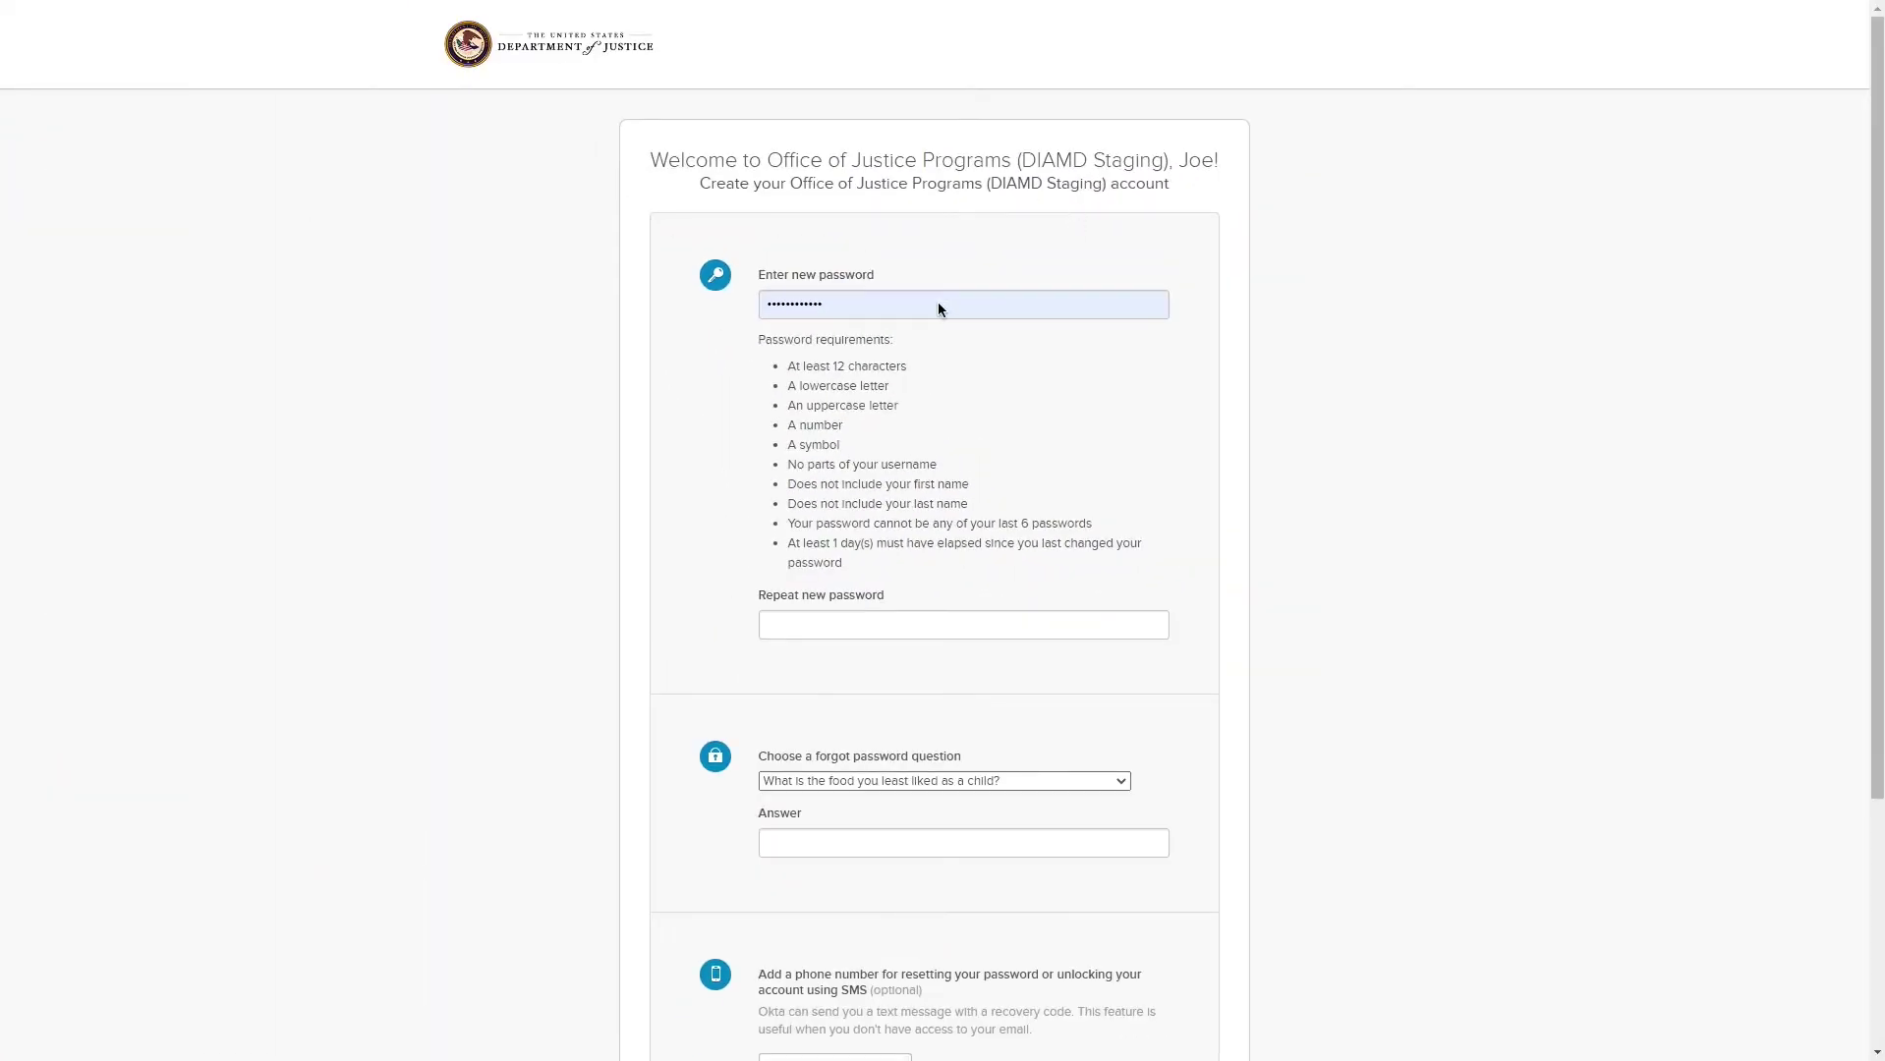
{"action": "left_click", "coordinate": [881, 307]}
{"action": "double_click", "coordinate": [882, 306]}
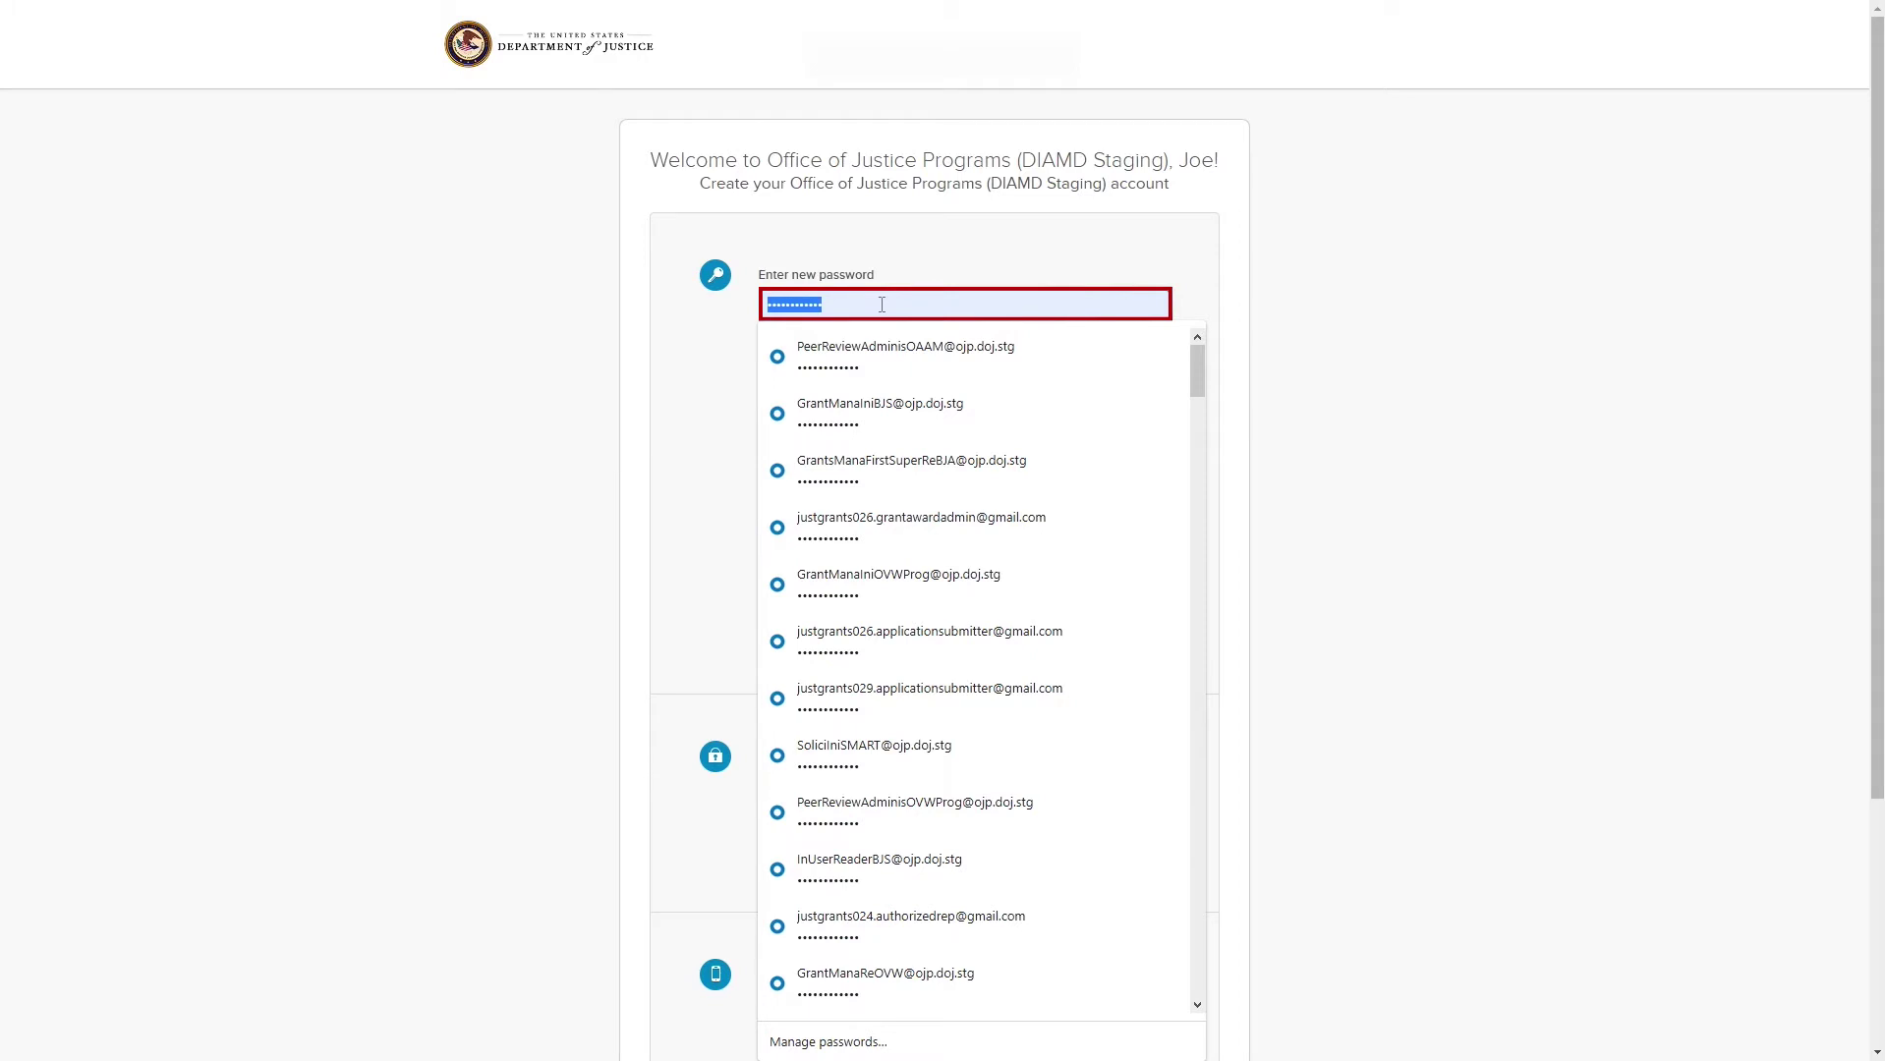
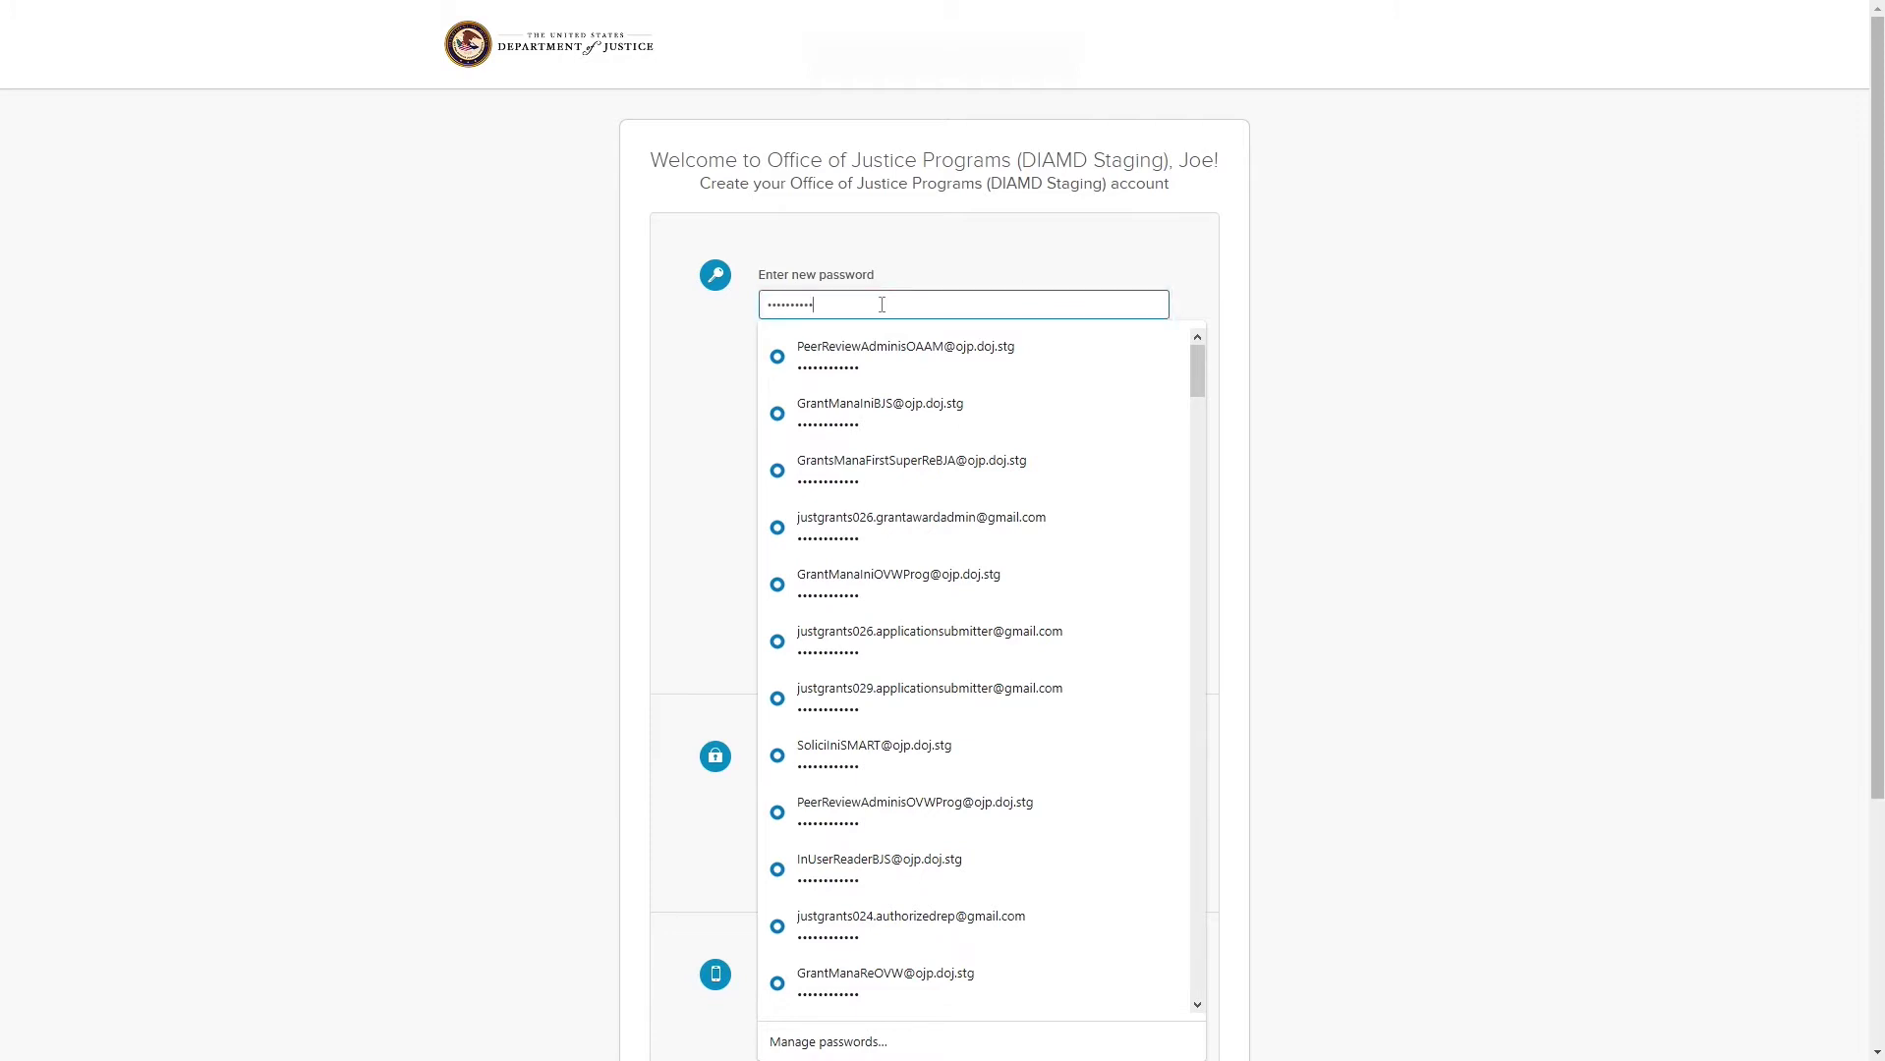
{"action": "left_click", "coordinate": [915, 635]}
{"action": "type", "text": "xx"}
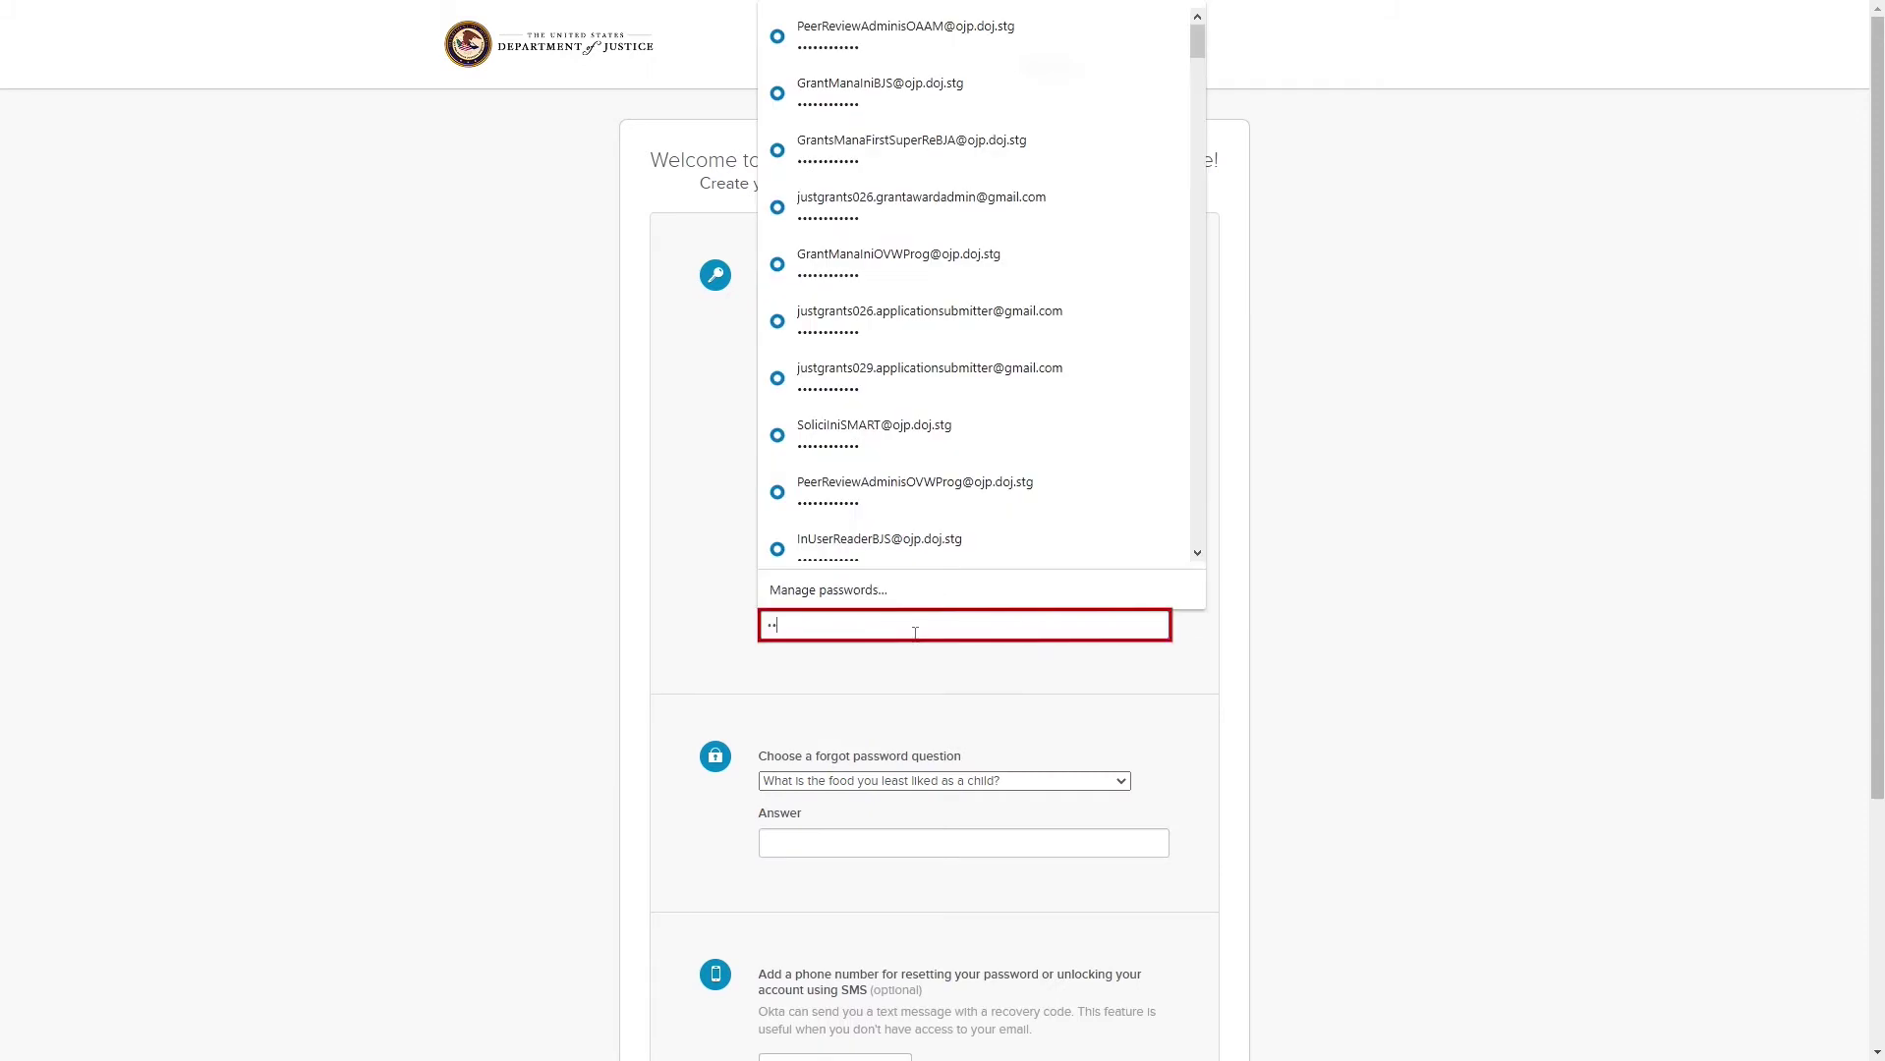
{"action": "type", "text": "xxxxxxxxxx"}
{"action": "left_click", "coordinate": [1388, 650]}
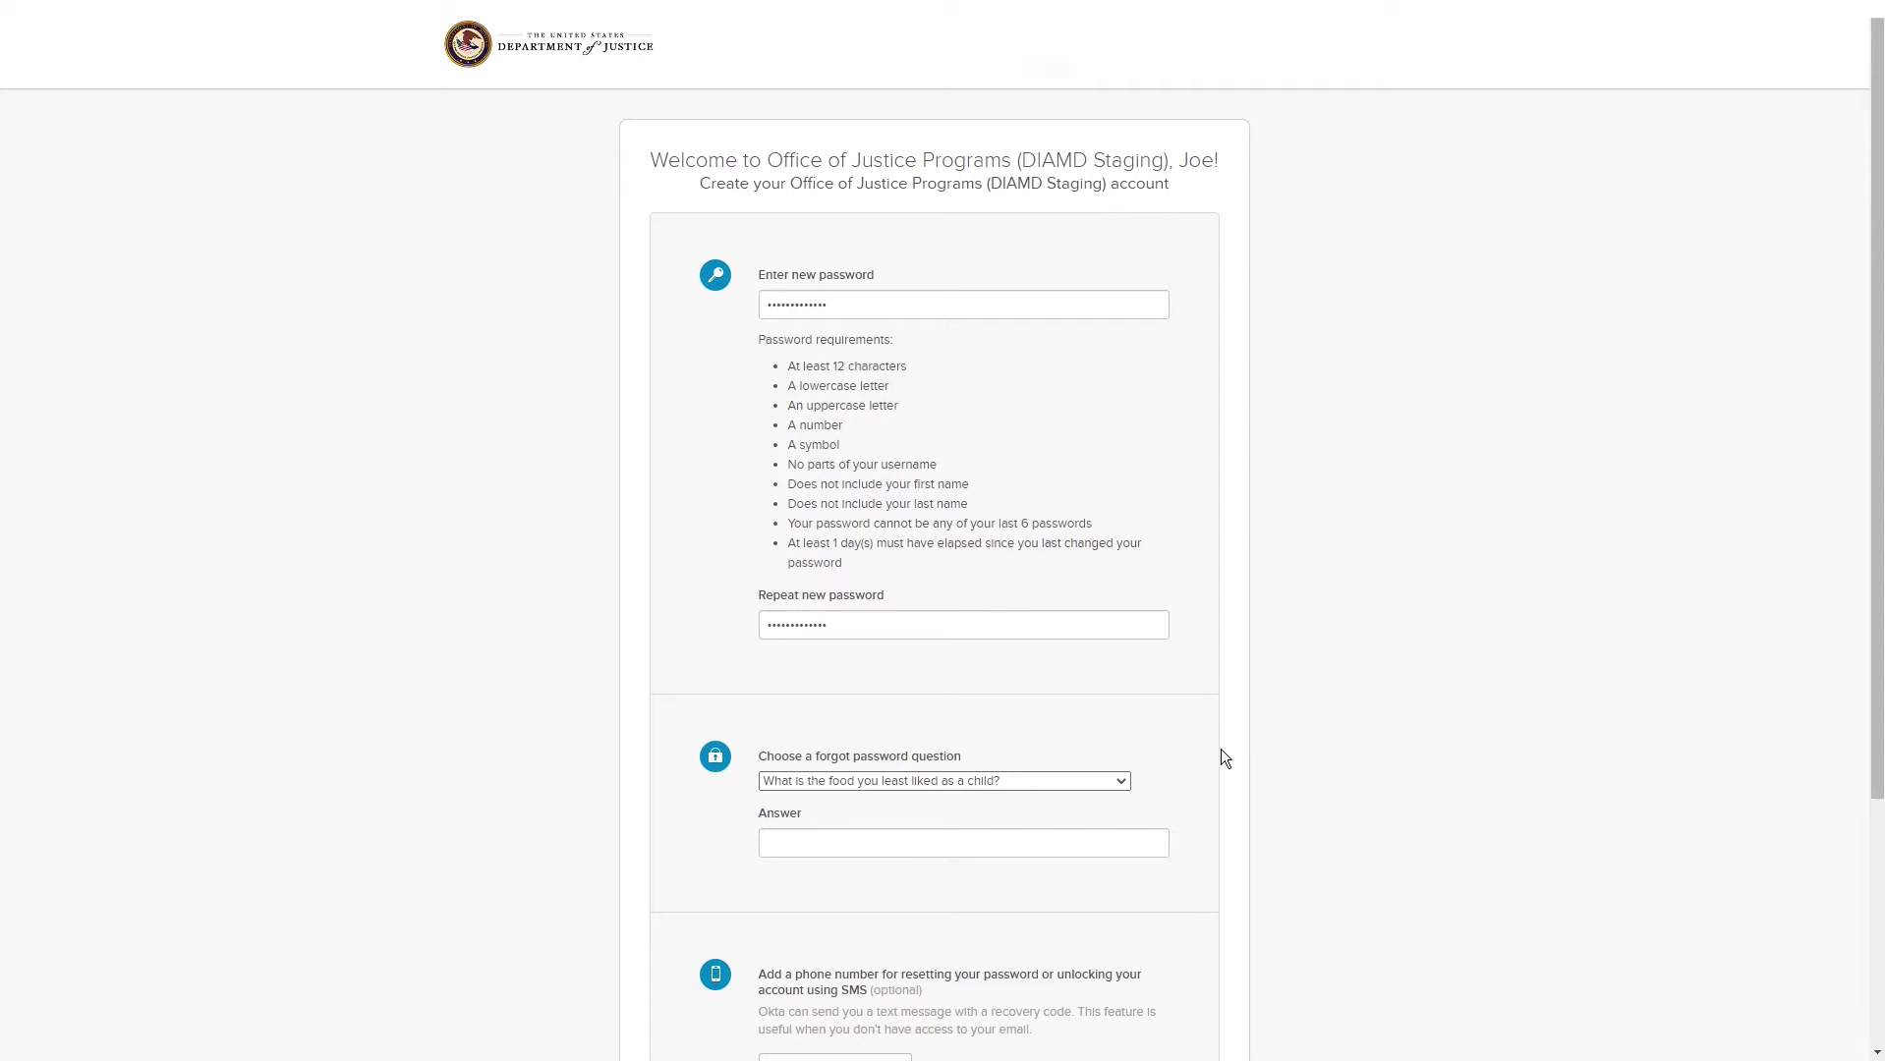
{"action": "key", "text": "Tab"}
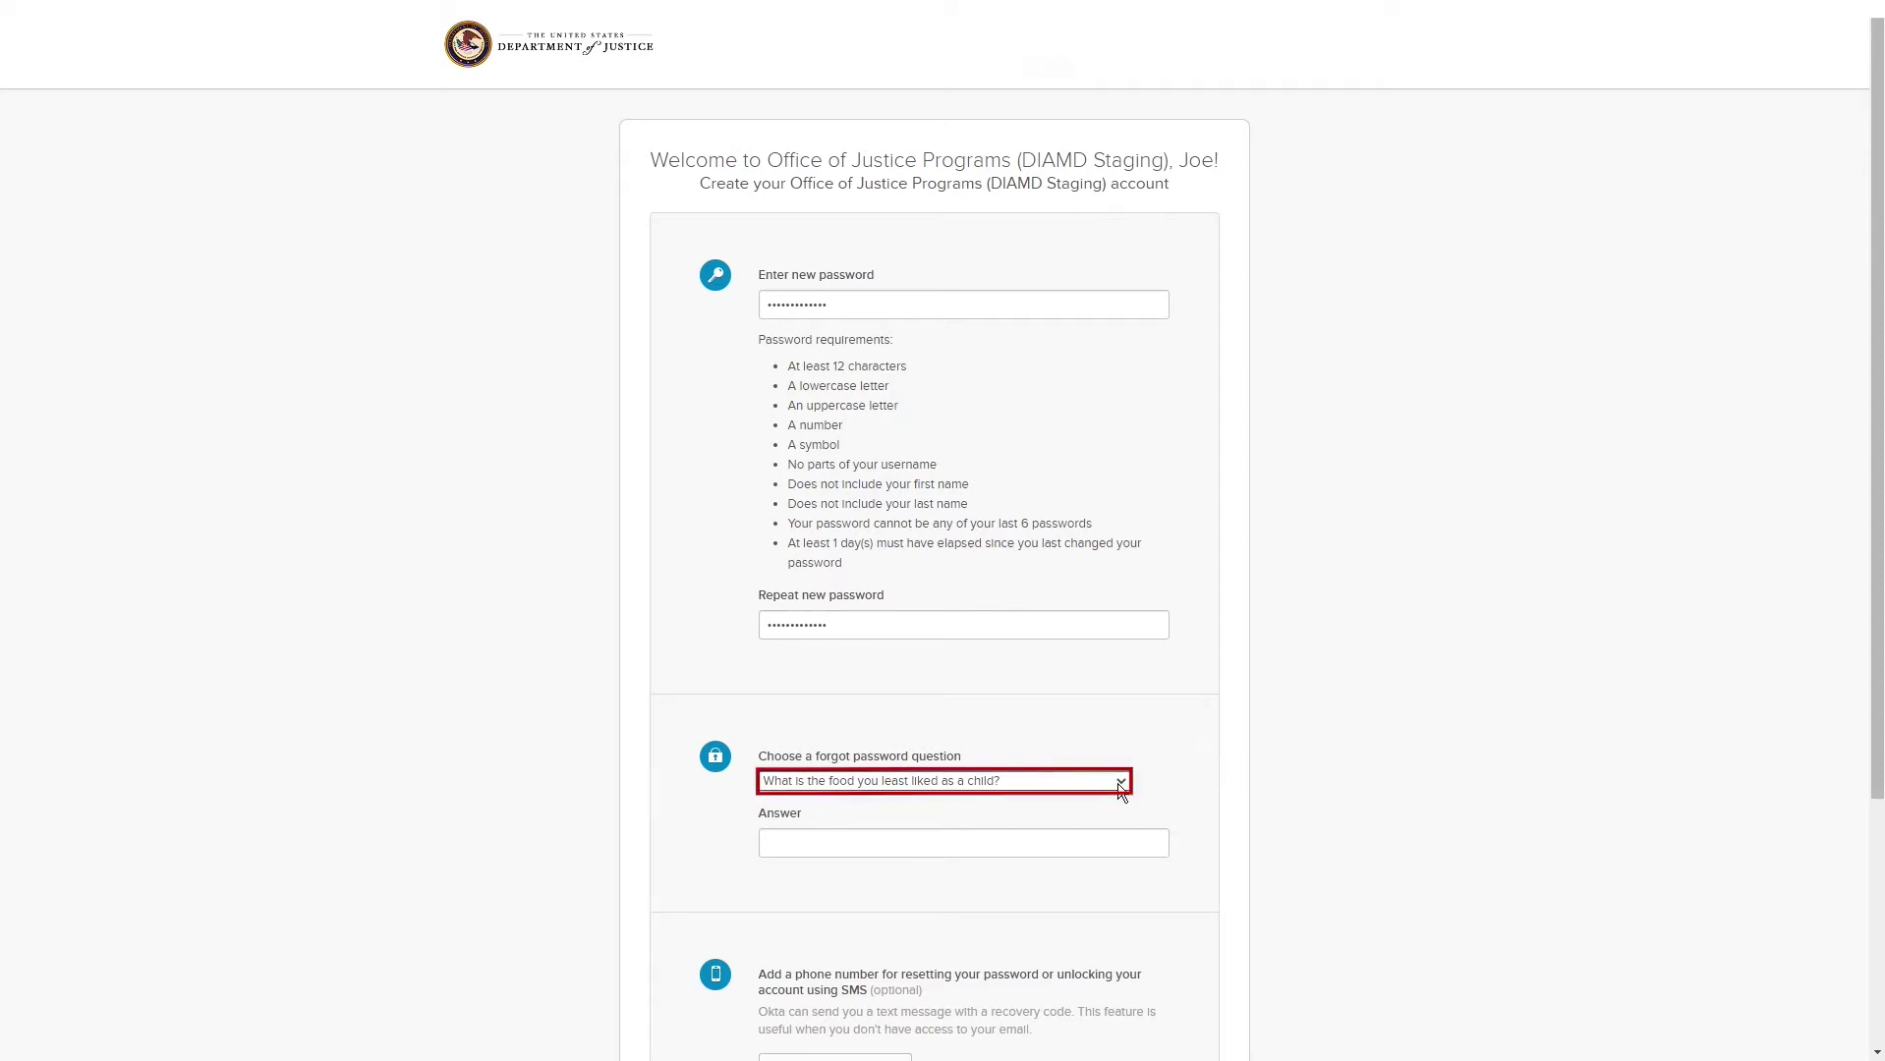
{"action": "left_click", "coordinate": [1121, 783]}
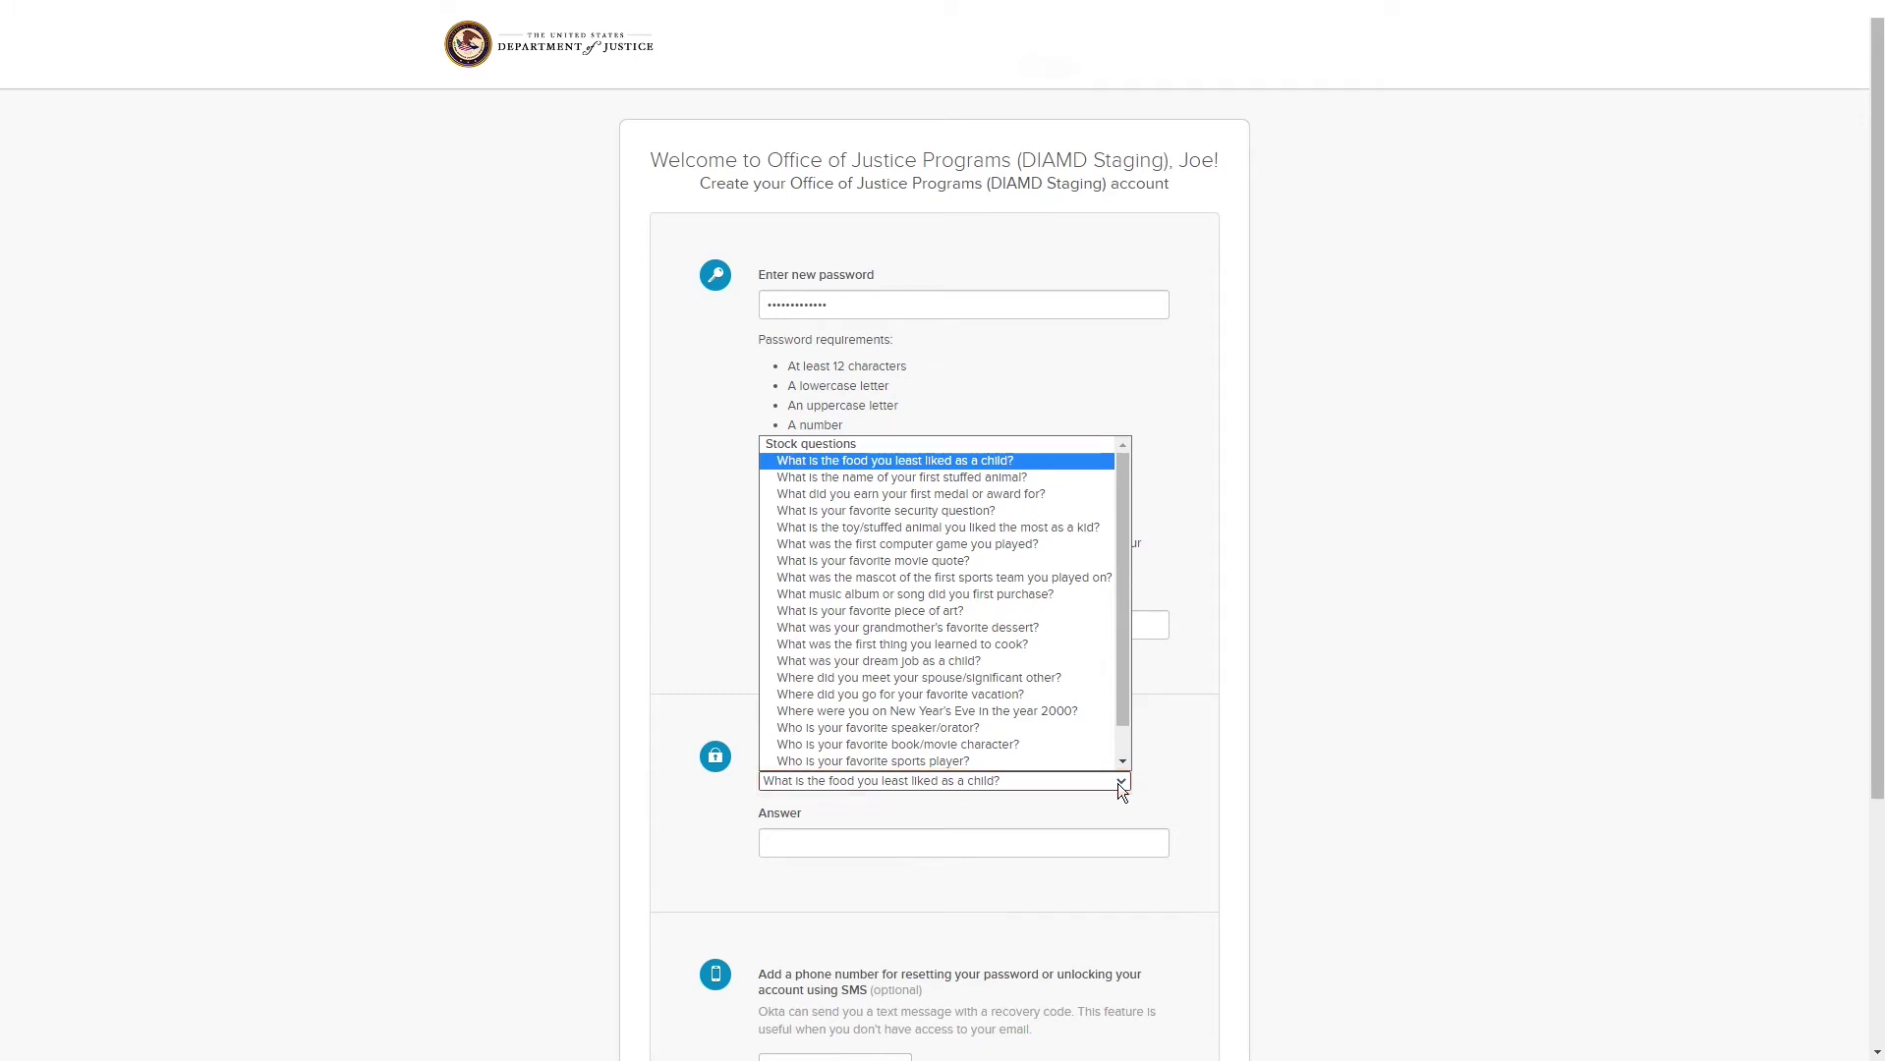
{"action": "left_click", "coordinate": [1120, 787]}
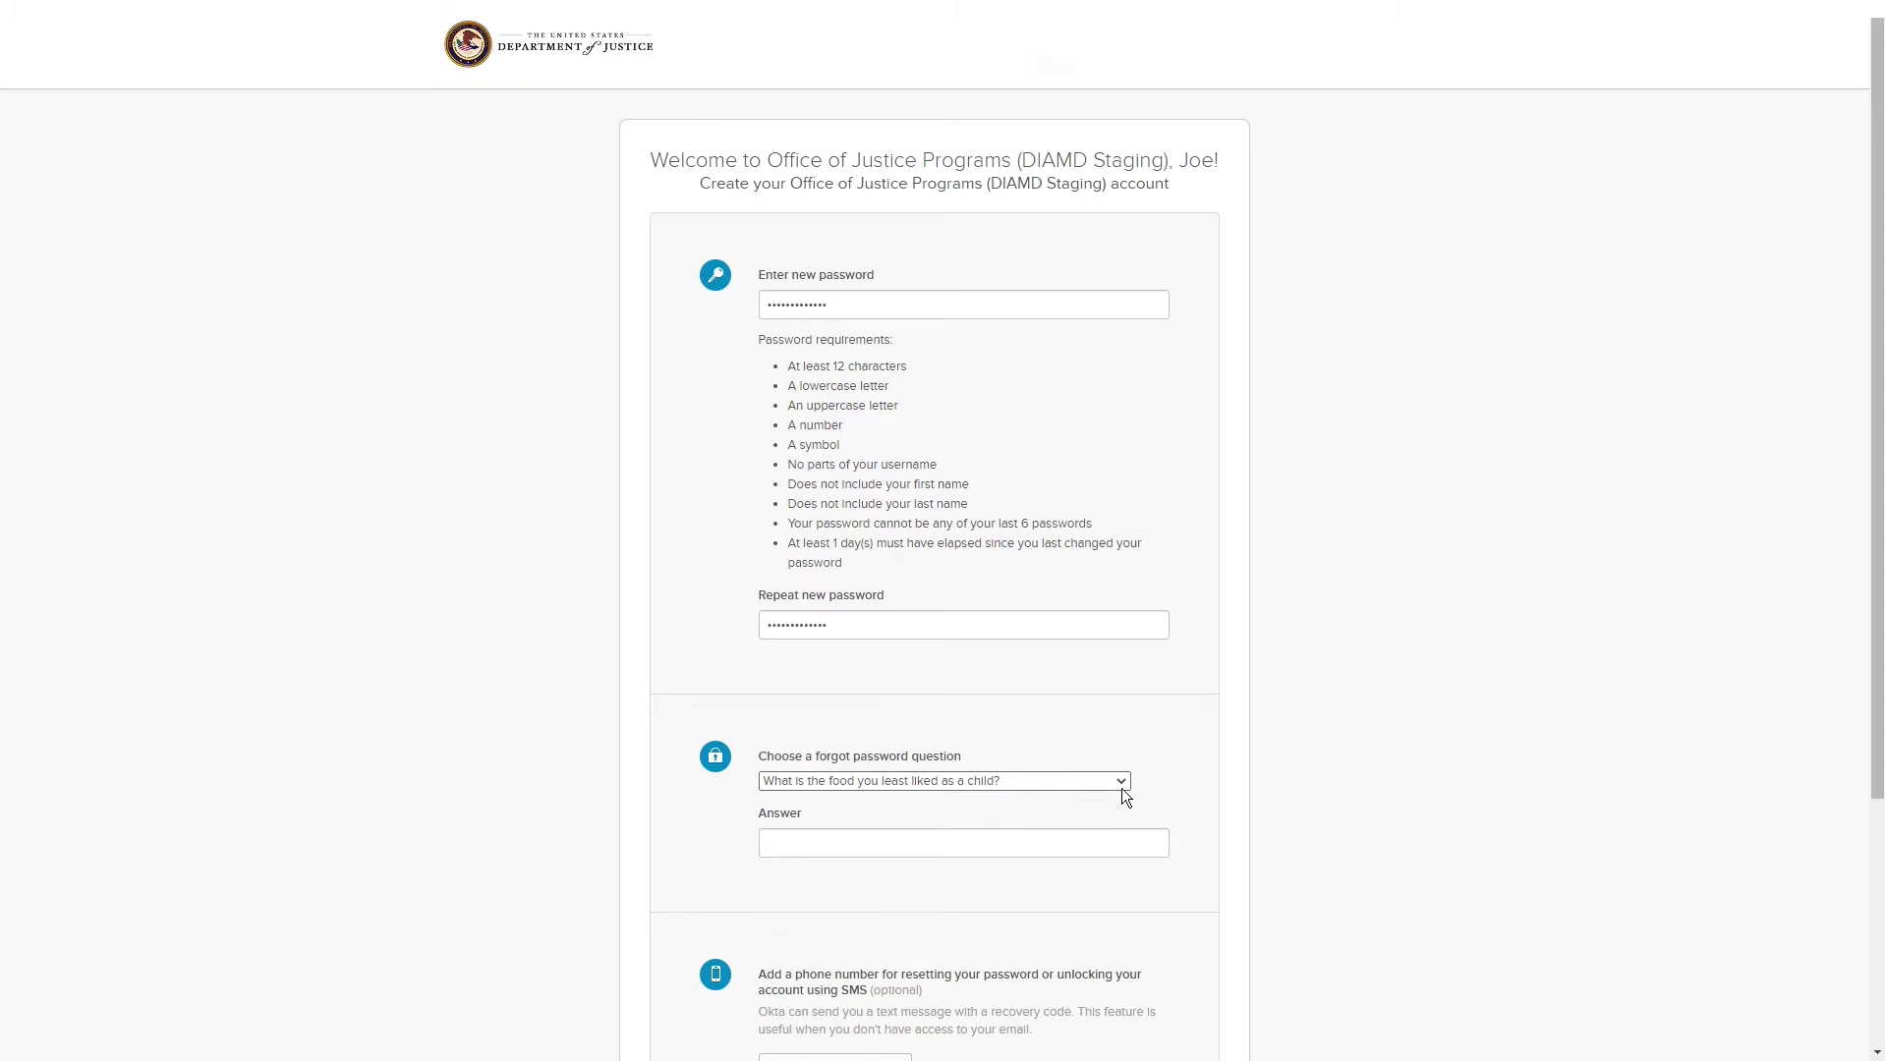
{"action": "key", "text": "Tab"}
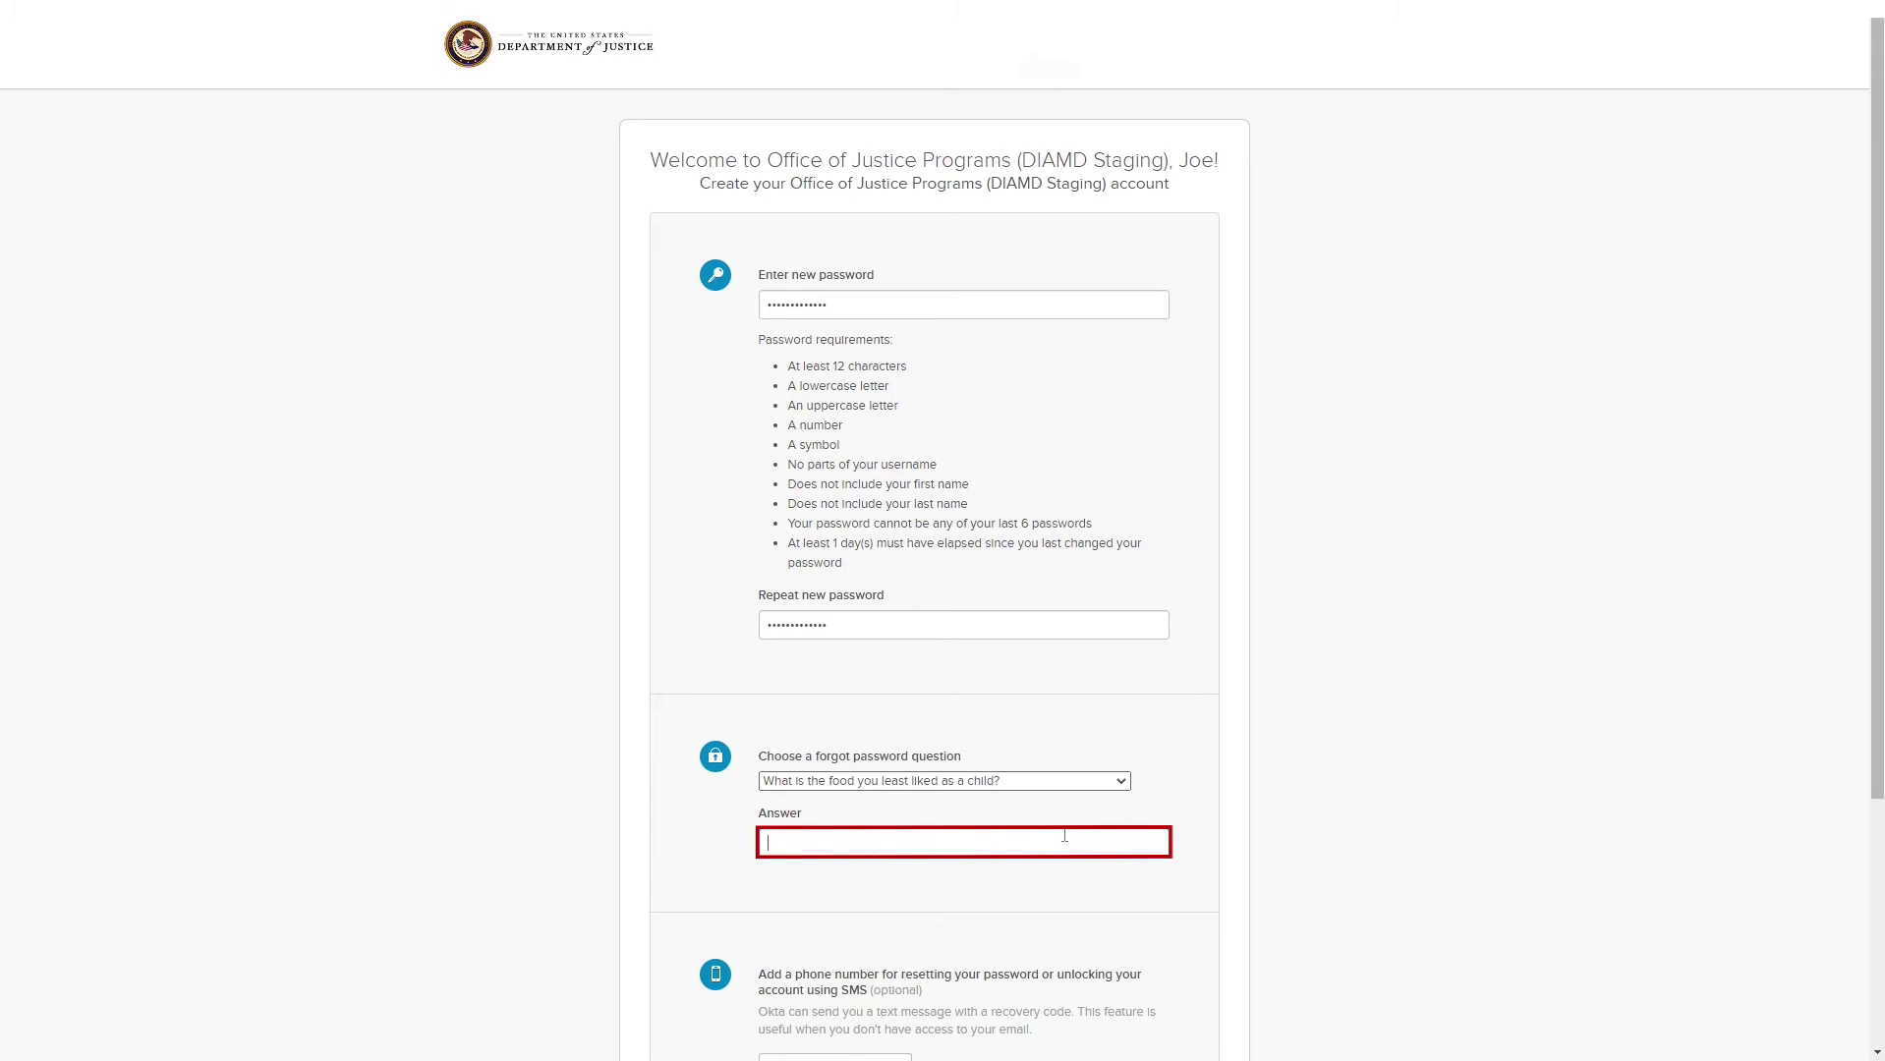
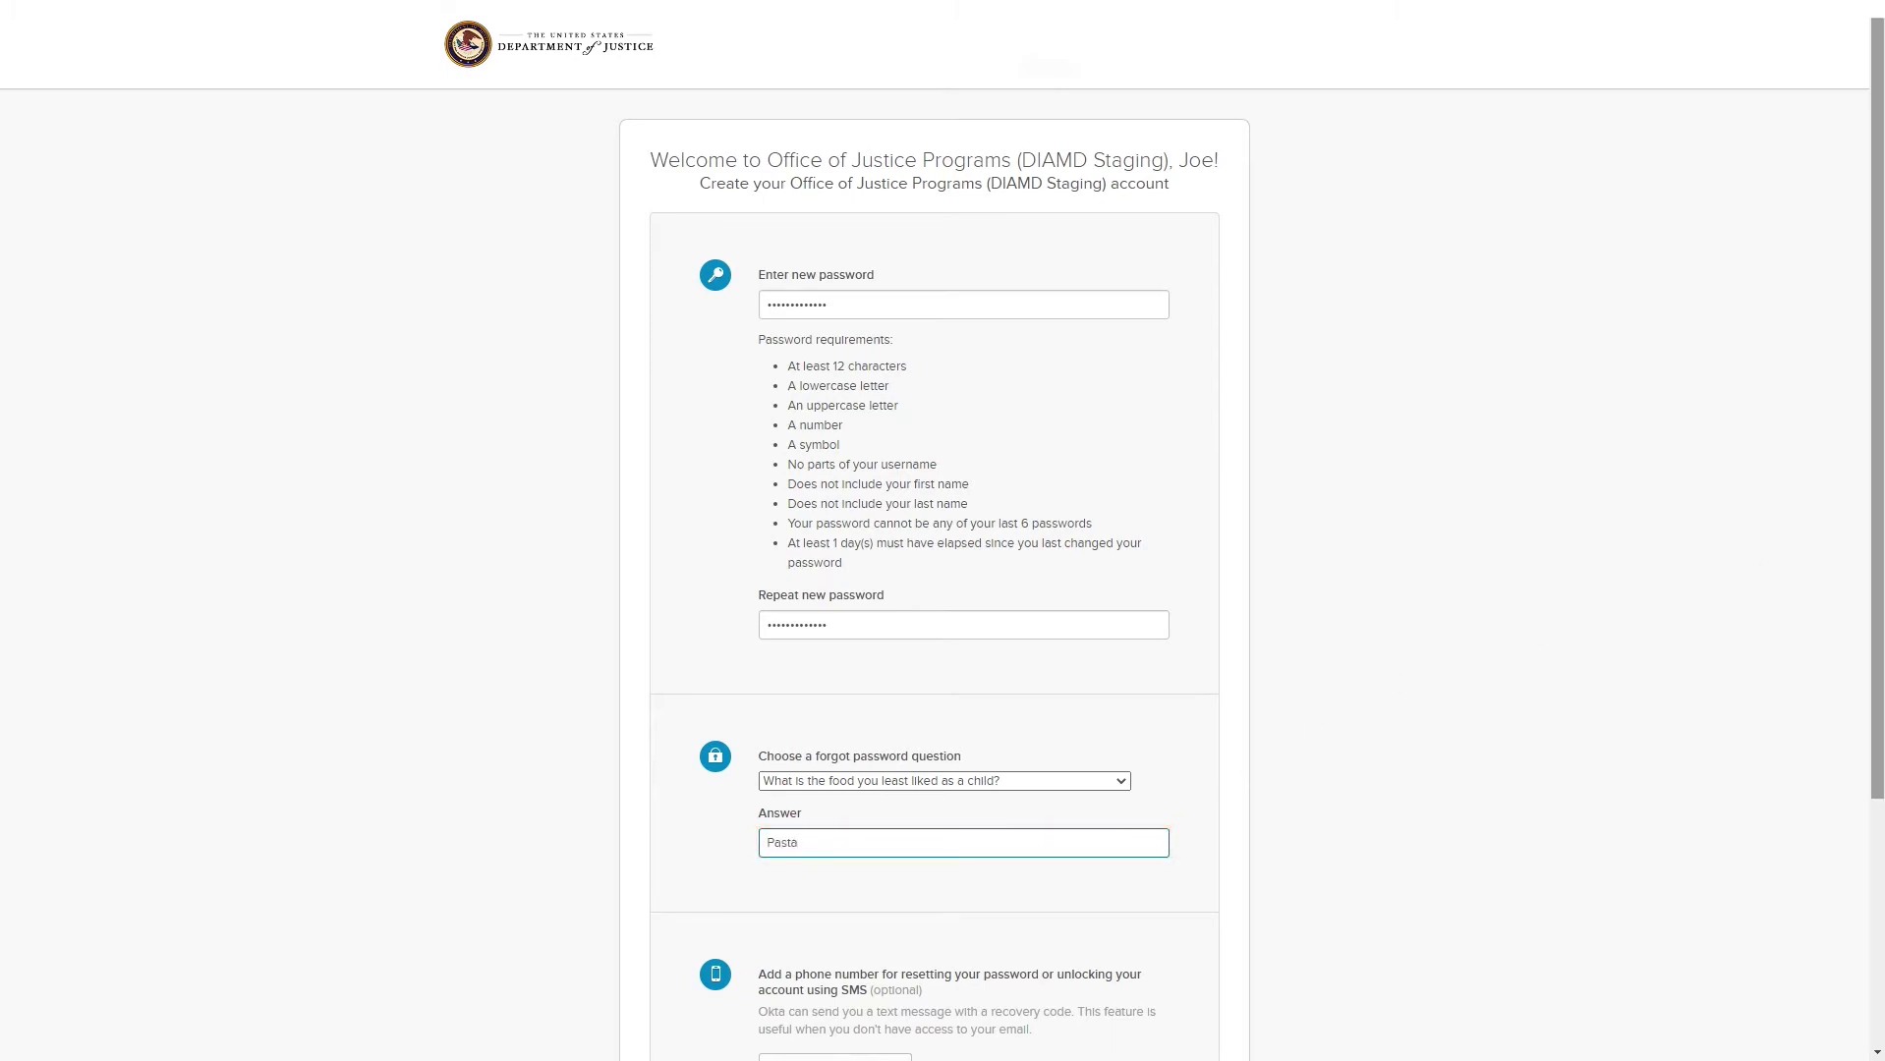
{"action": "left_click_drag", "start_coordinate": [1873, 575], "coordinate": [1872, 781]}
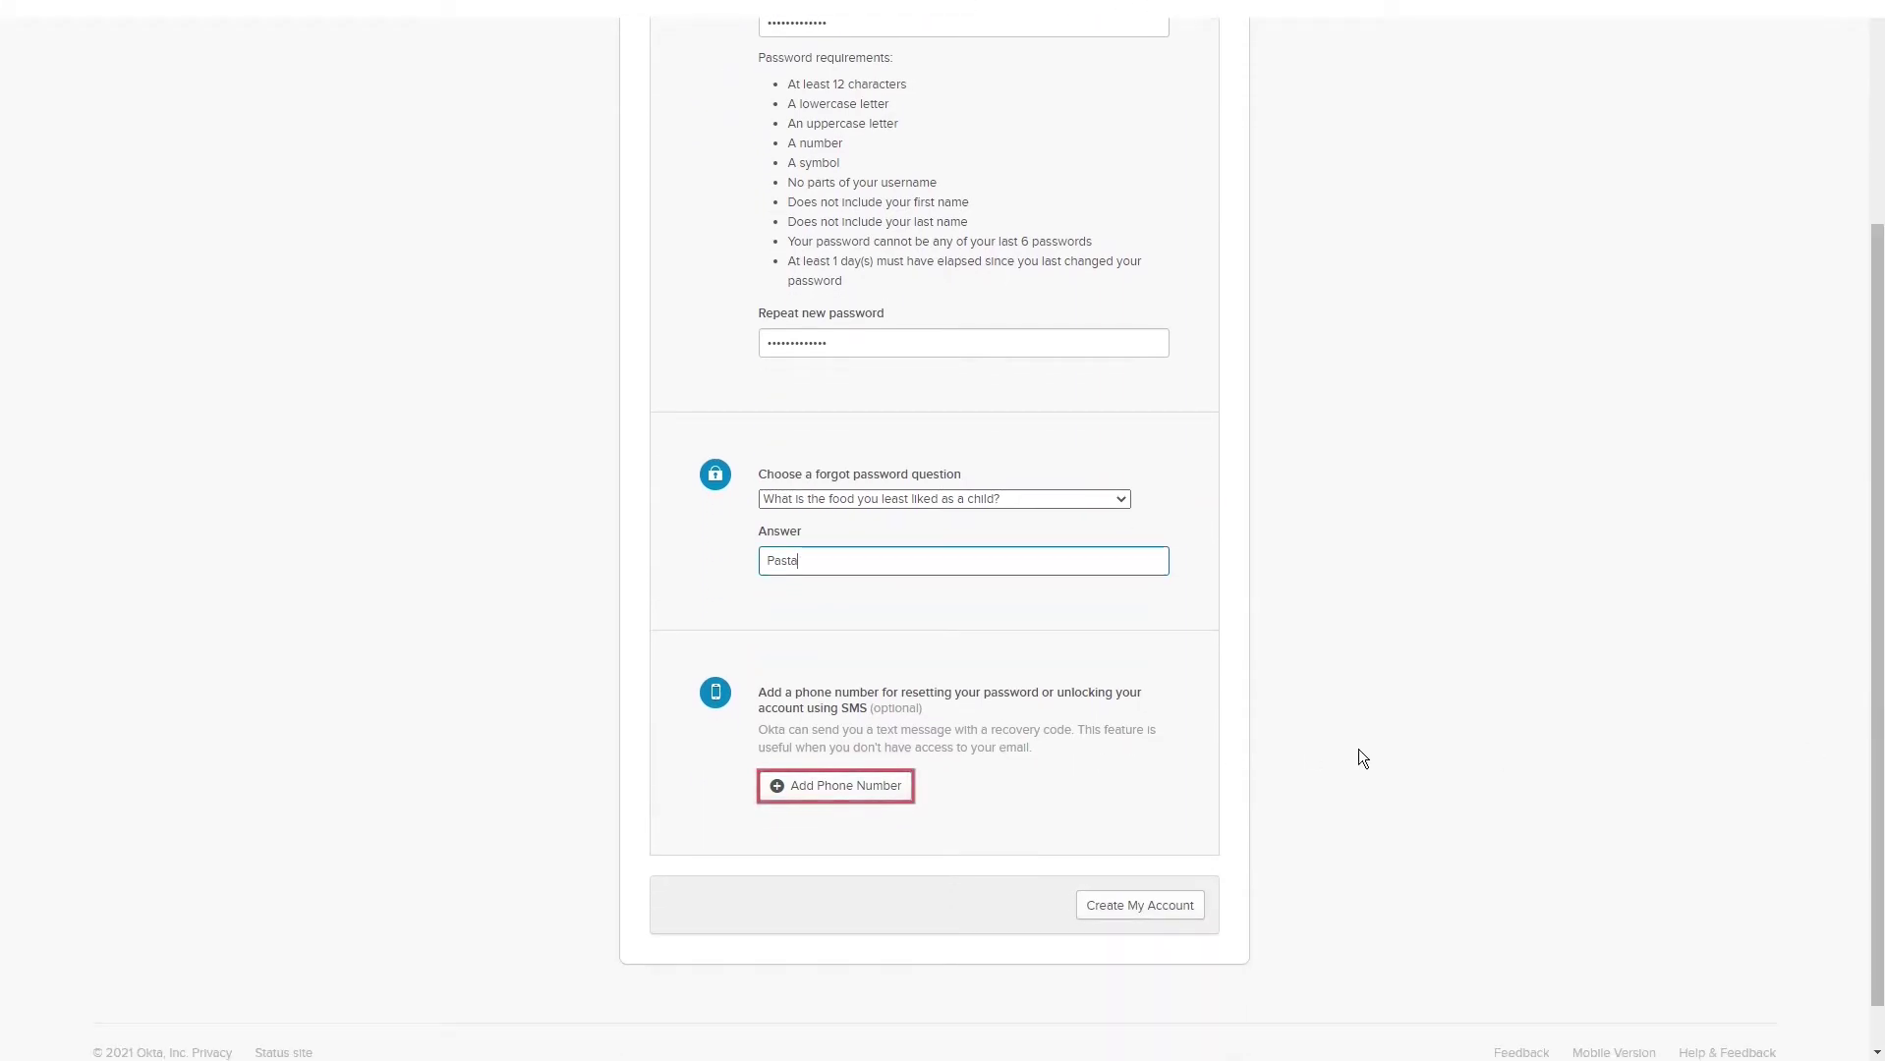
{"action": "left_click", "coordinate": [895, 794]}
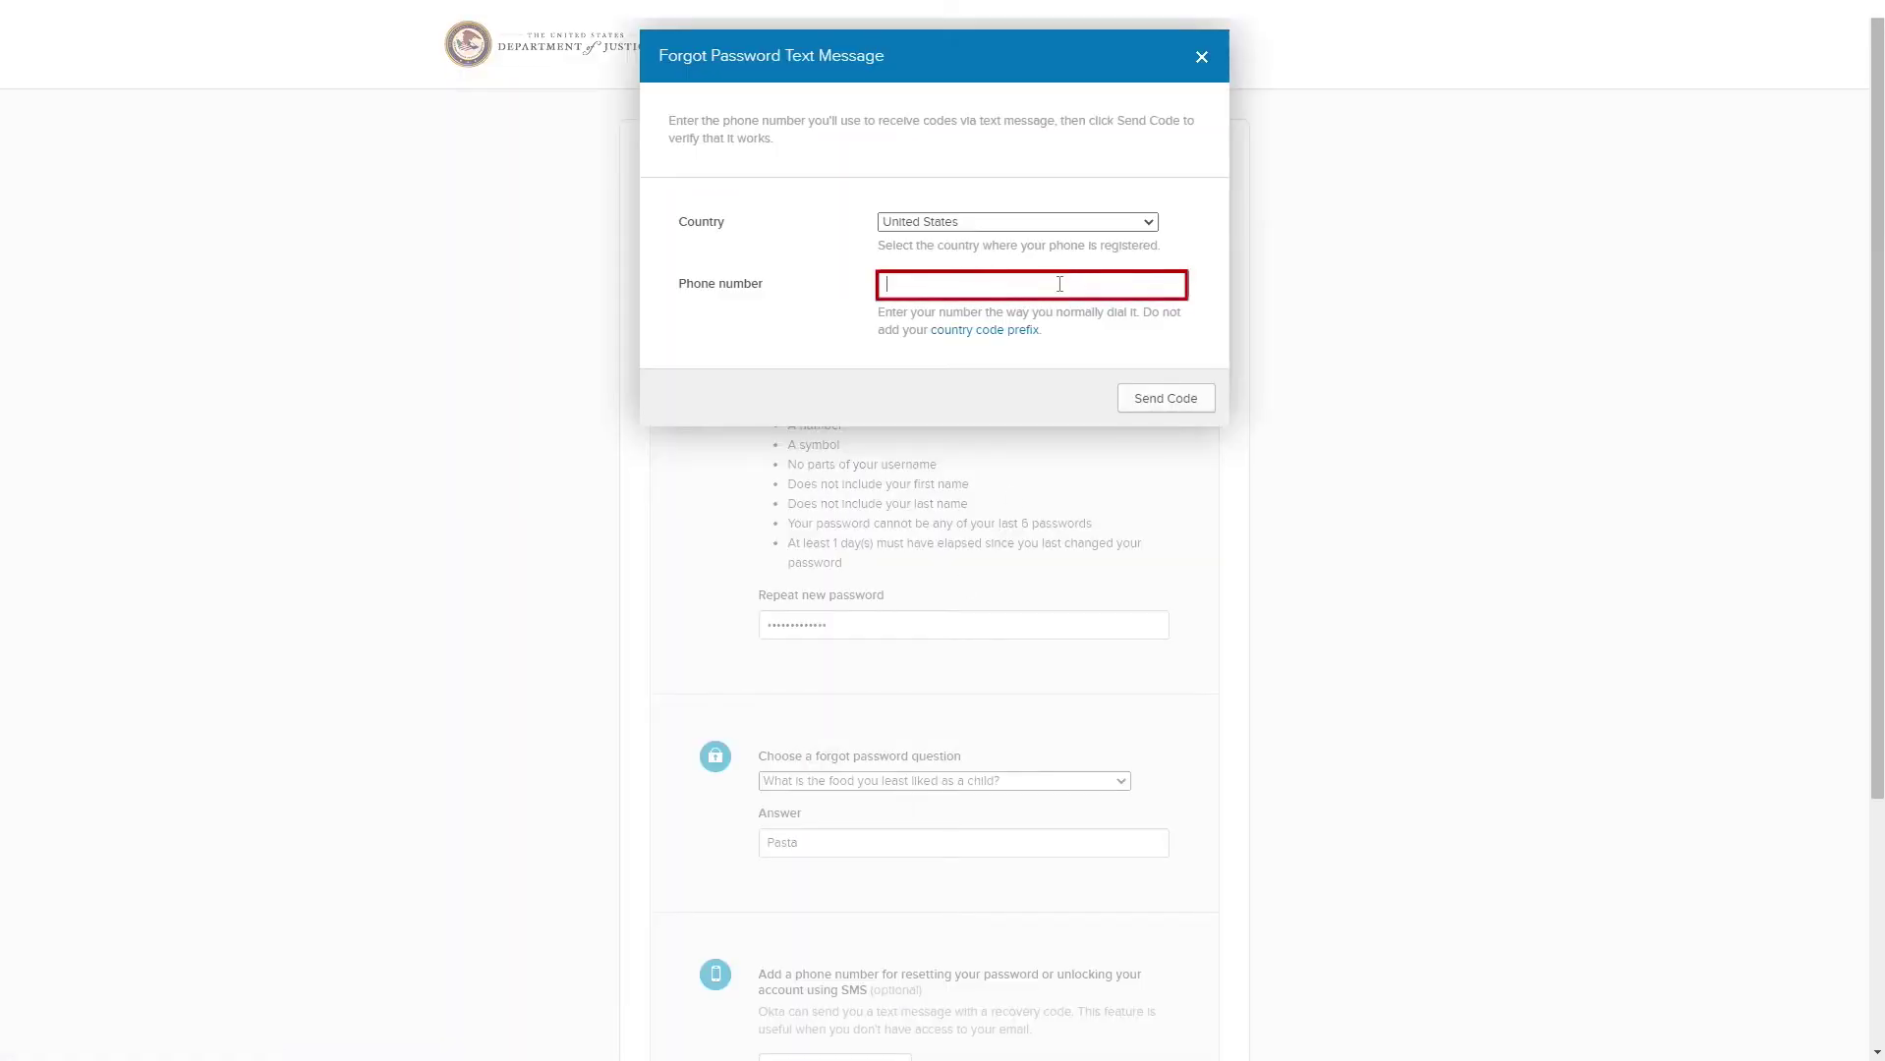
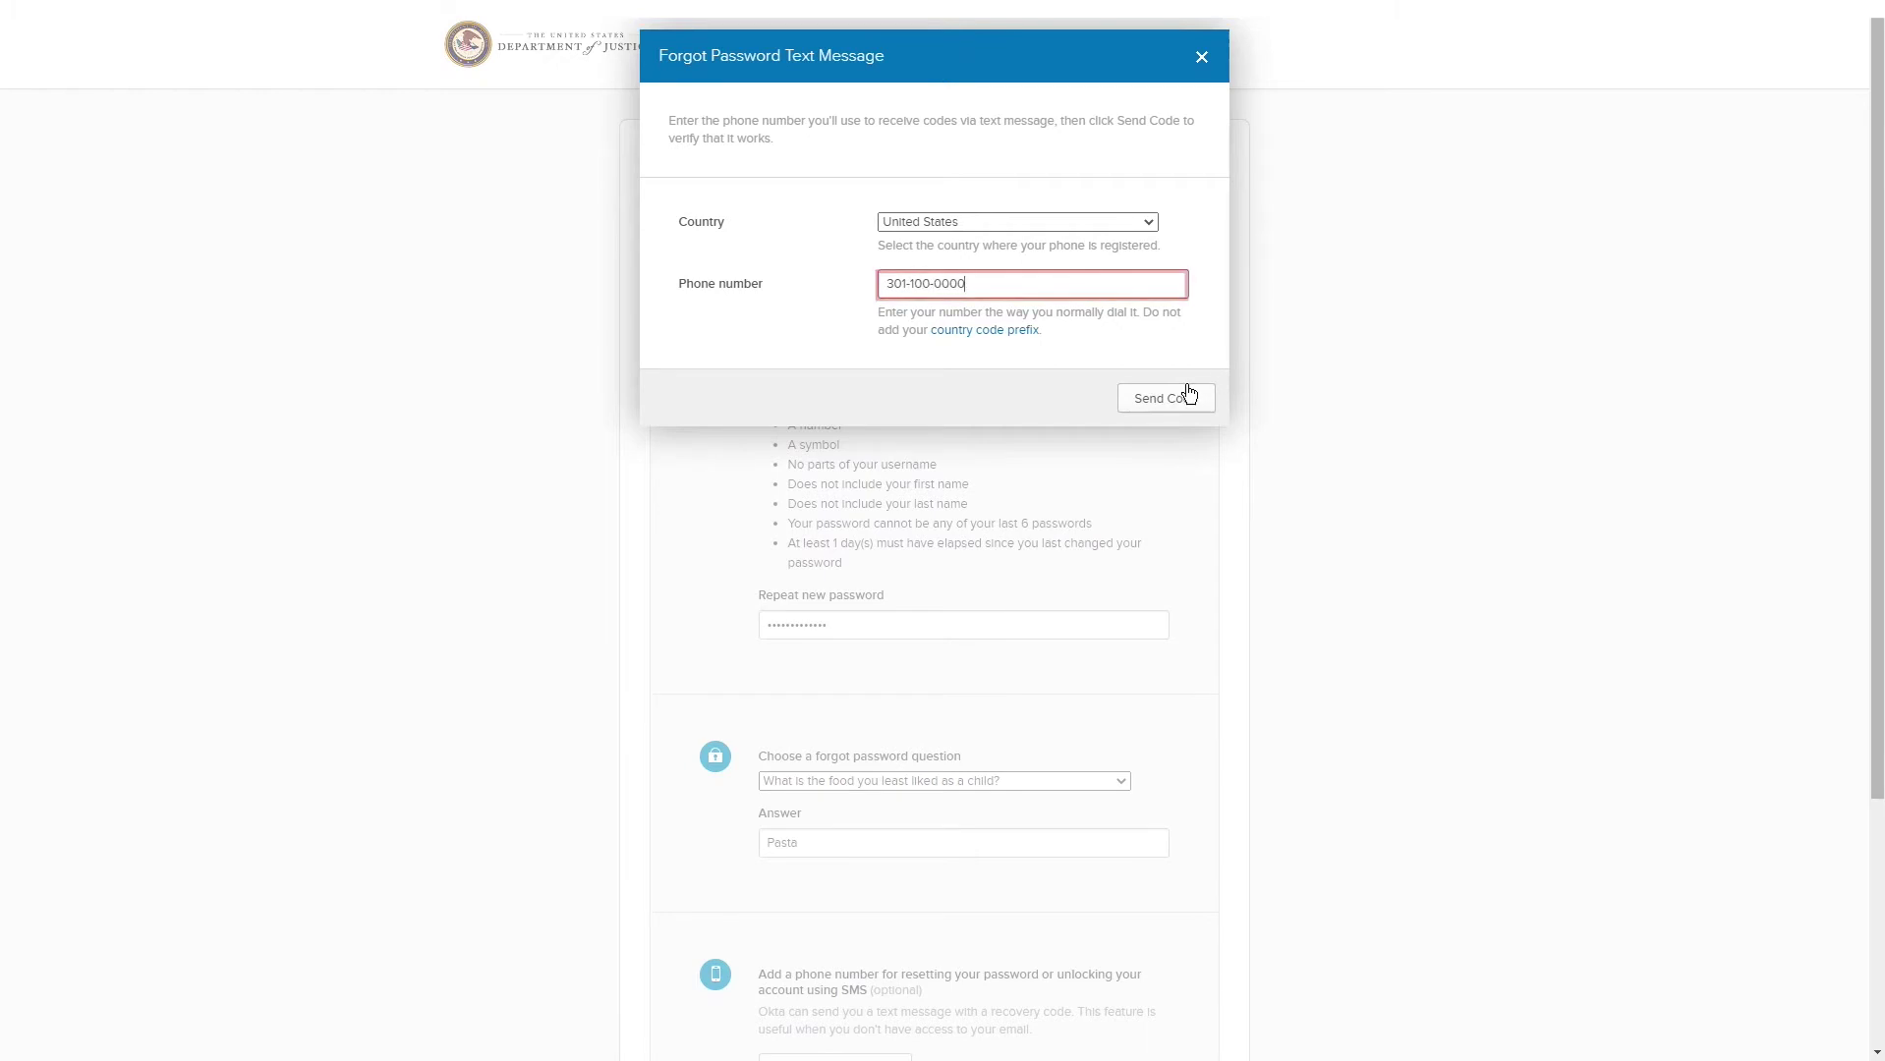
{"action": "left_click", "coordinate": [1187, 396]}
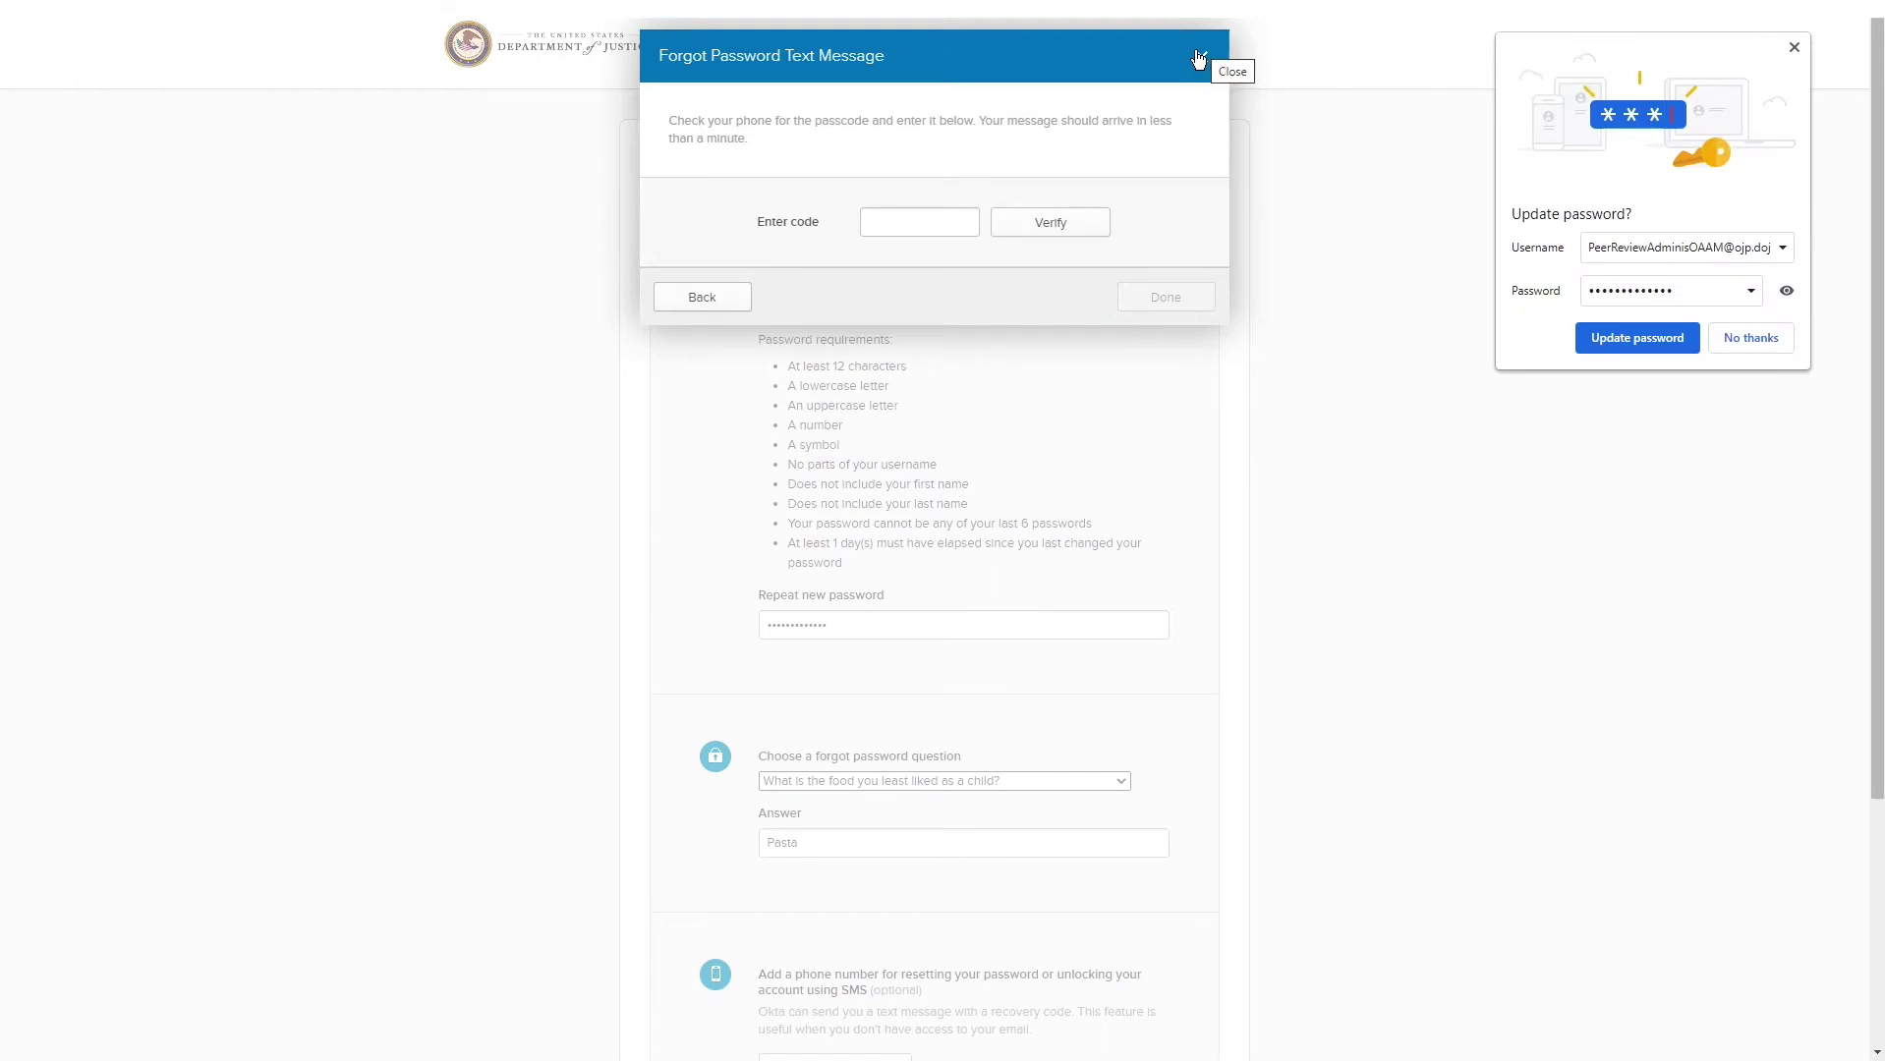
{"action": "left_click", "coordinate": [931, 228]}
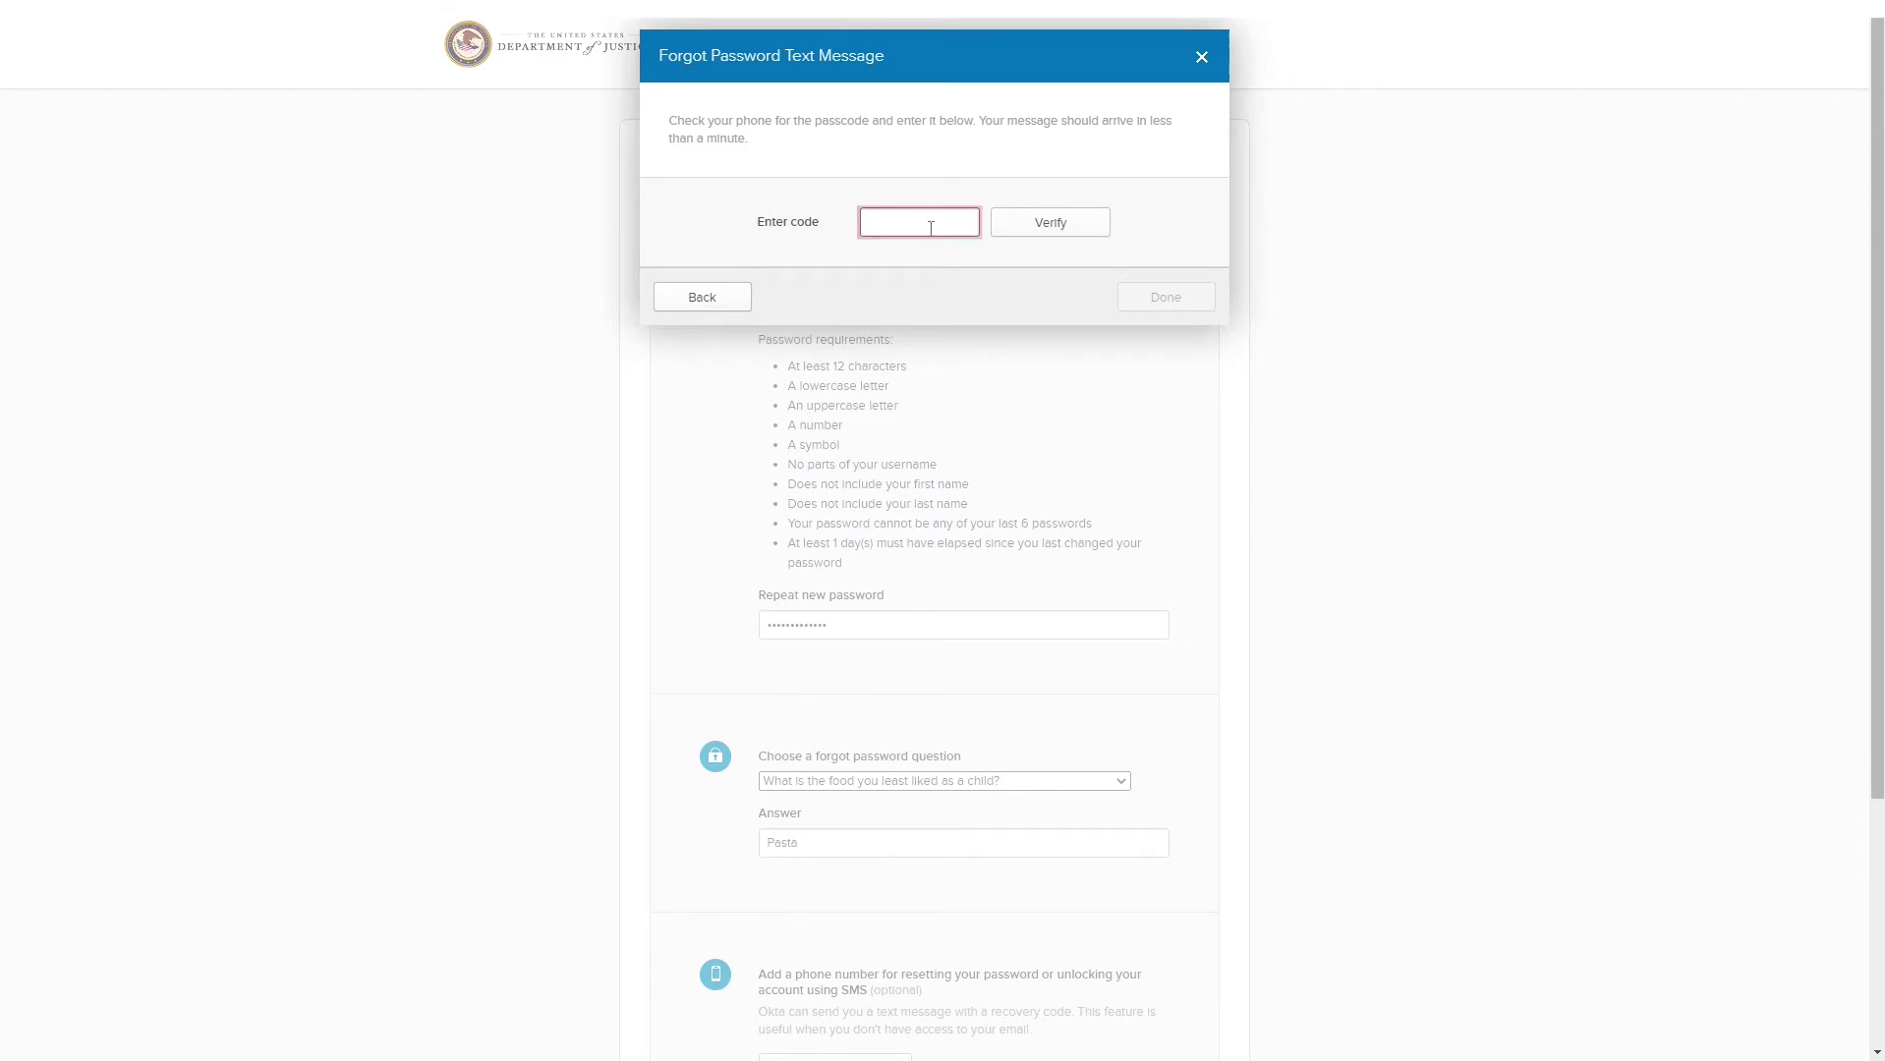
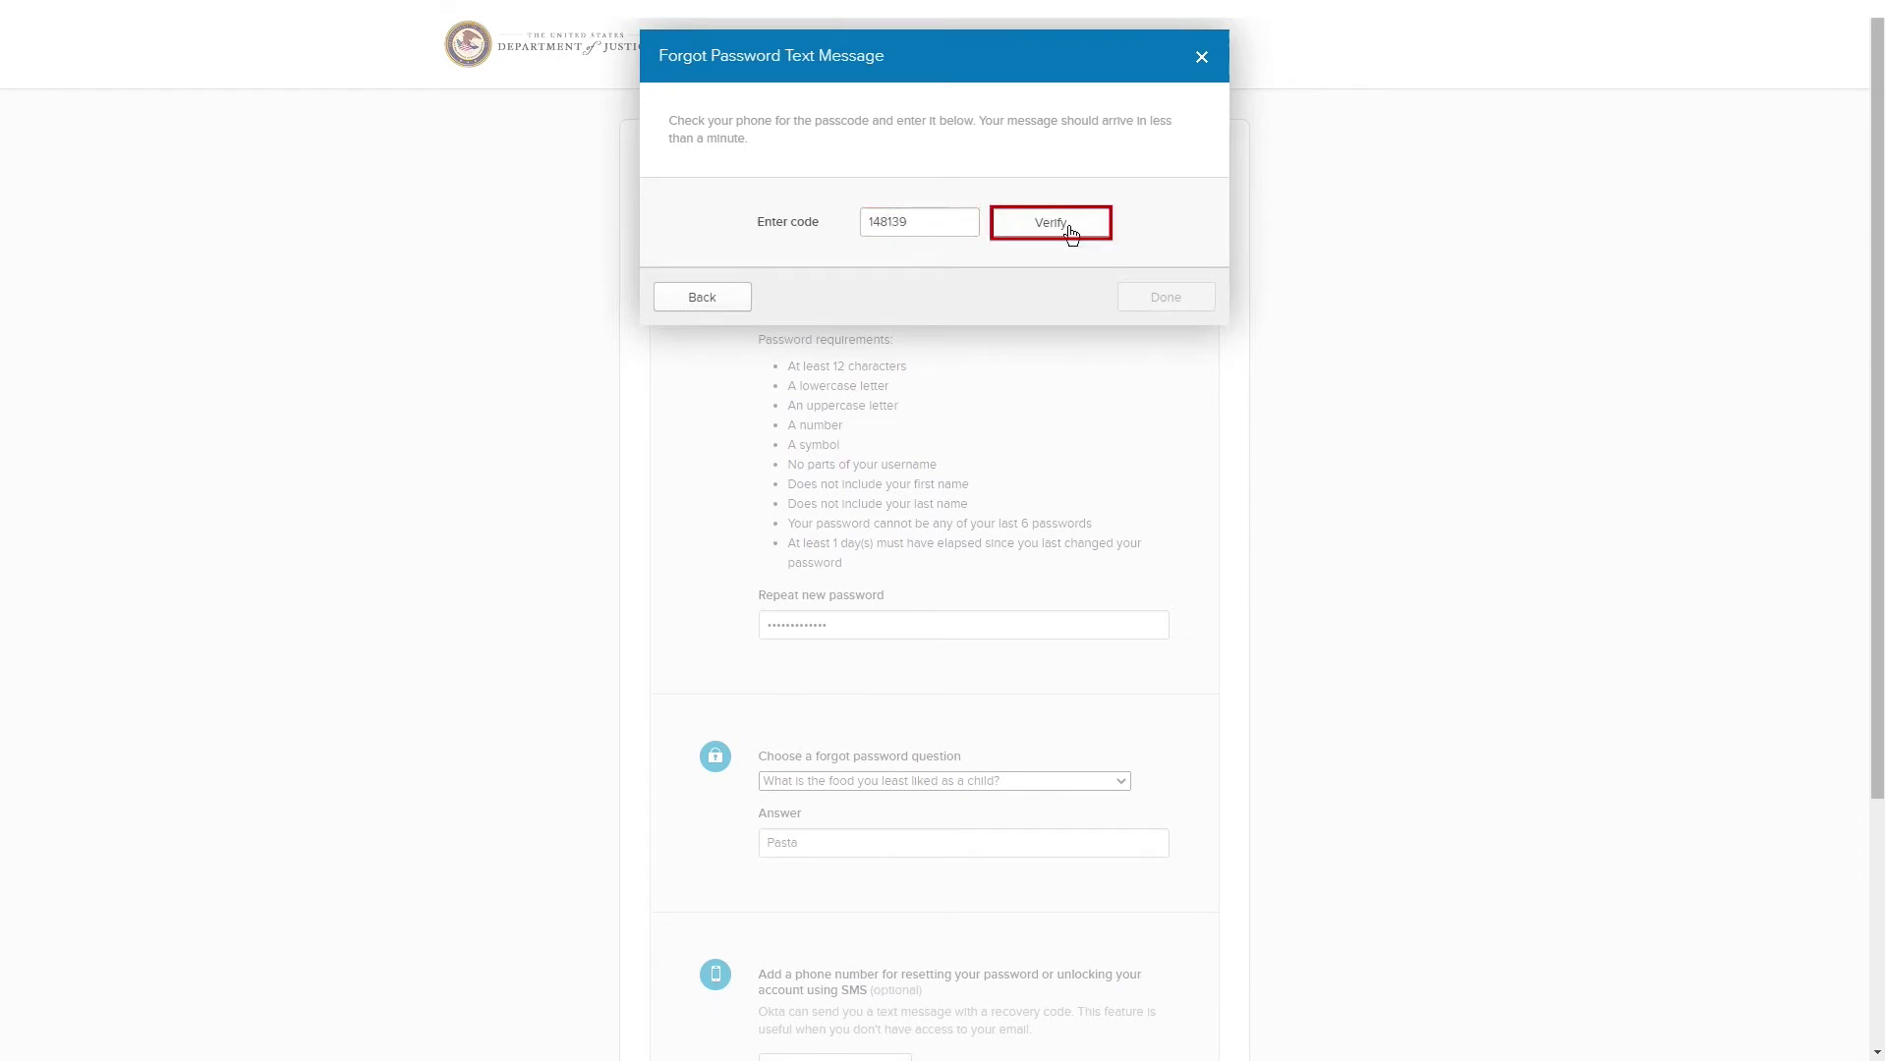
{"action": "left_click", "coordinate": [1069, 232]}
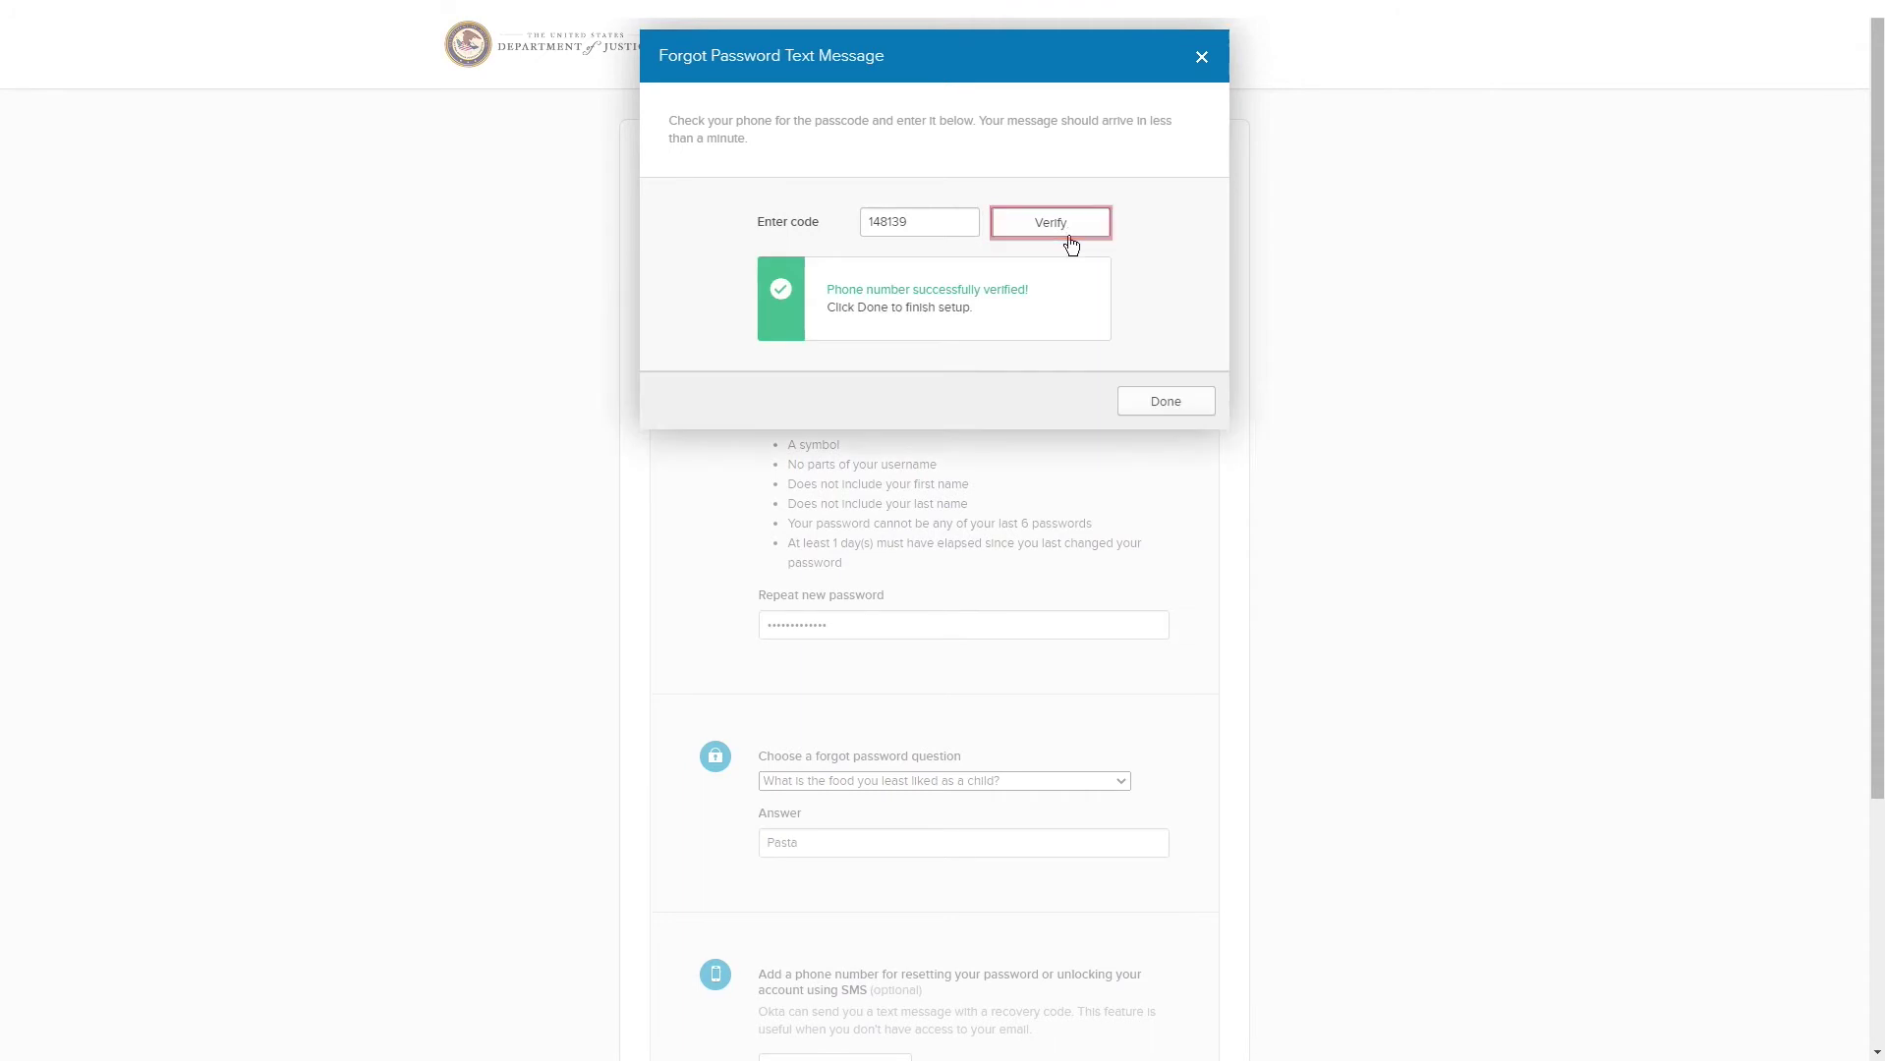
{"action": "left_click", "coordinate": [1165, 396]}
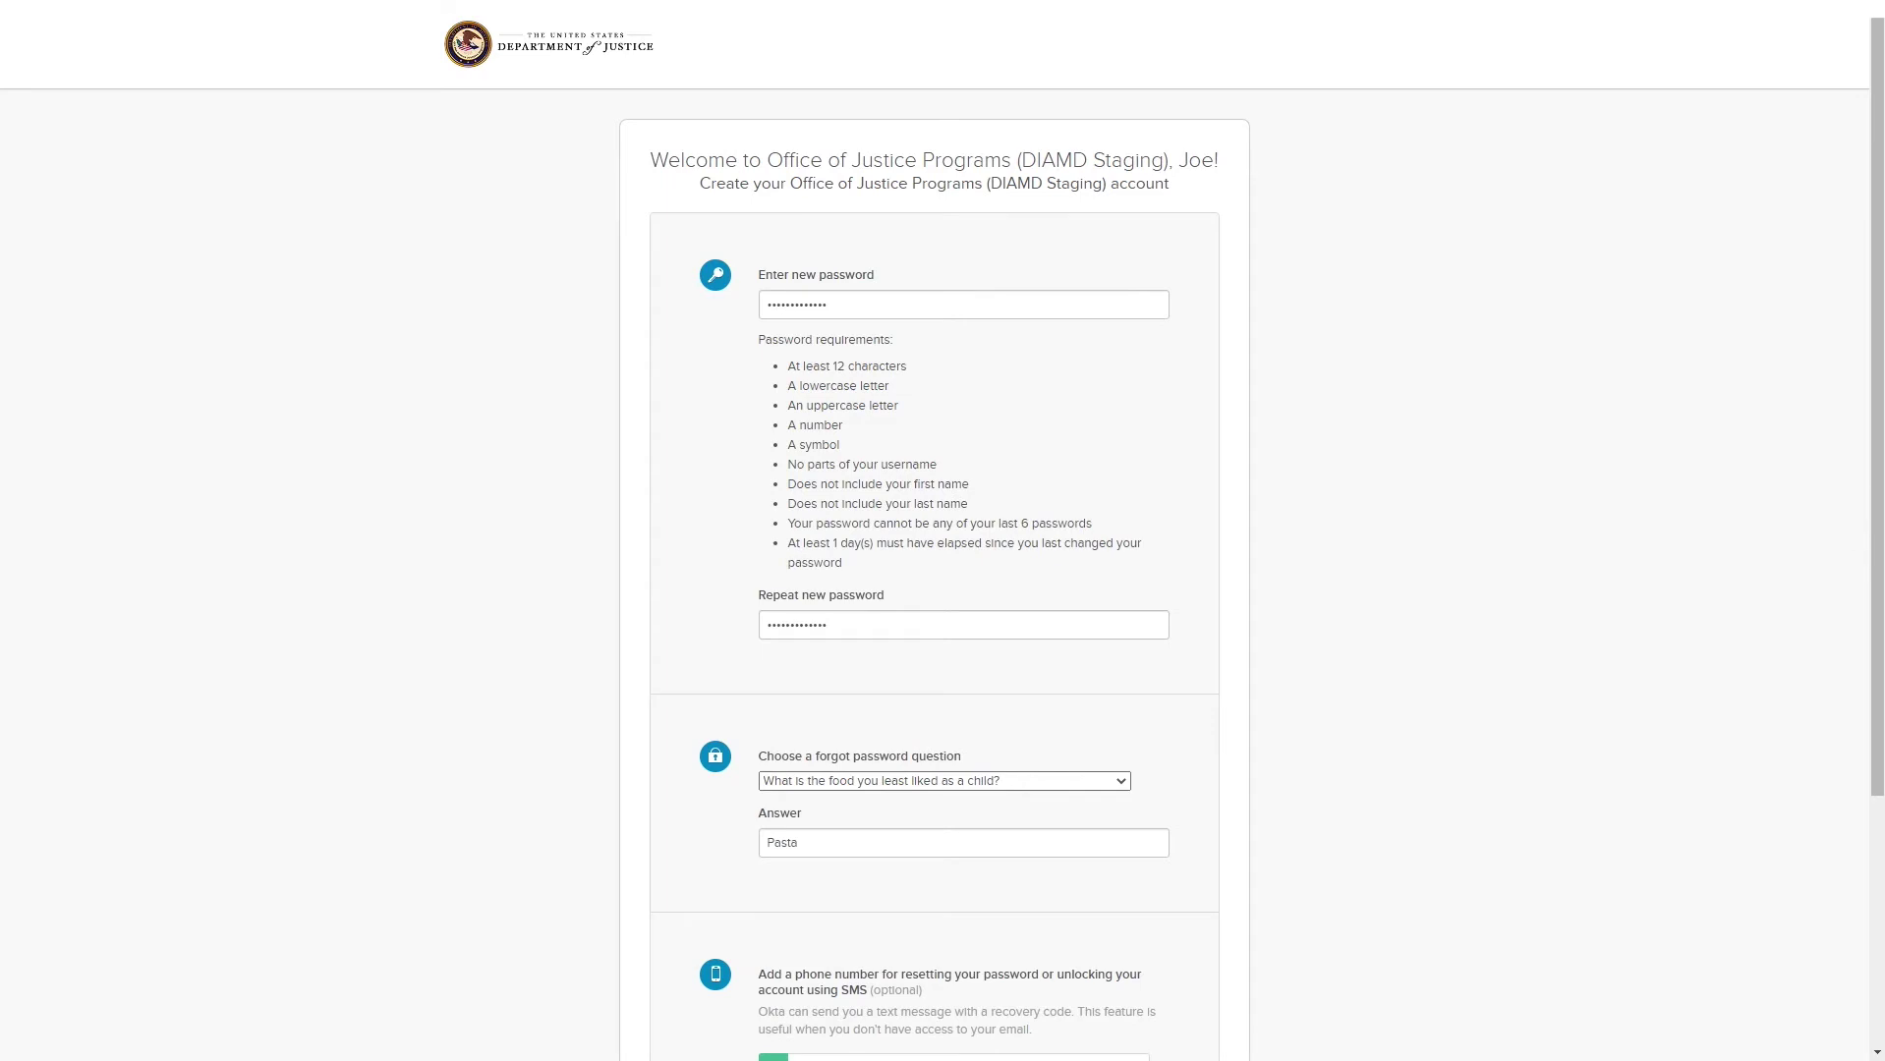
{"action": "left_click_drag", "start_coordinate": [1875, 408], "coordinate": [1875, 789]}
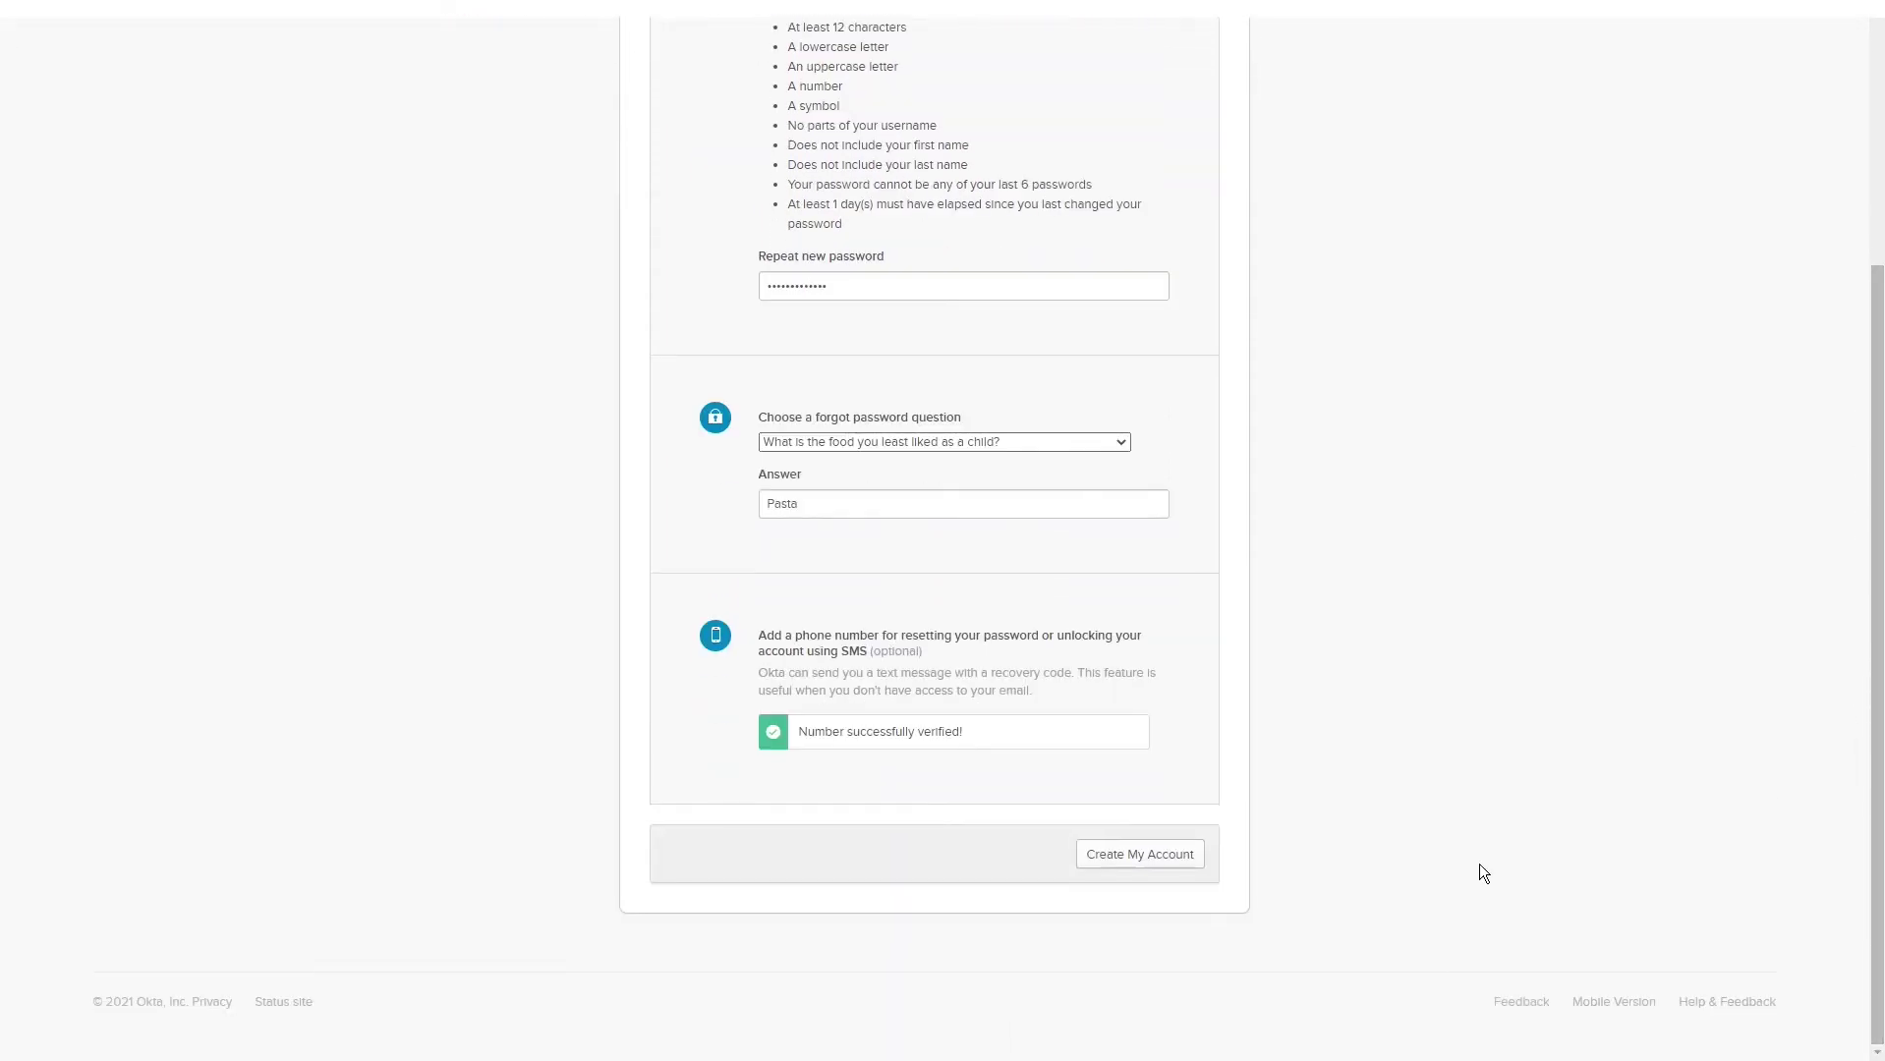
- Create the account and scroll through the multifactor authentication options
{"action": "left_click", "coordinate": [1180, 863]}
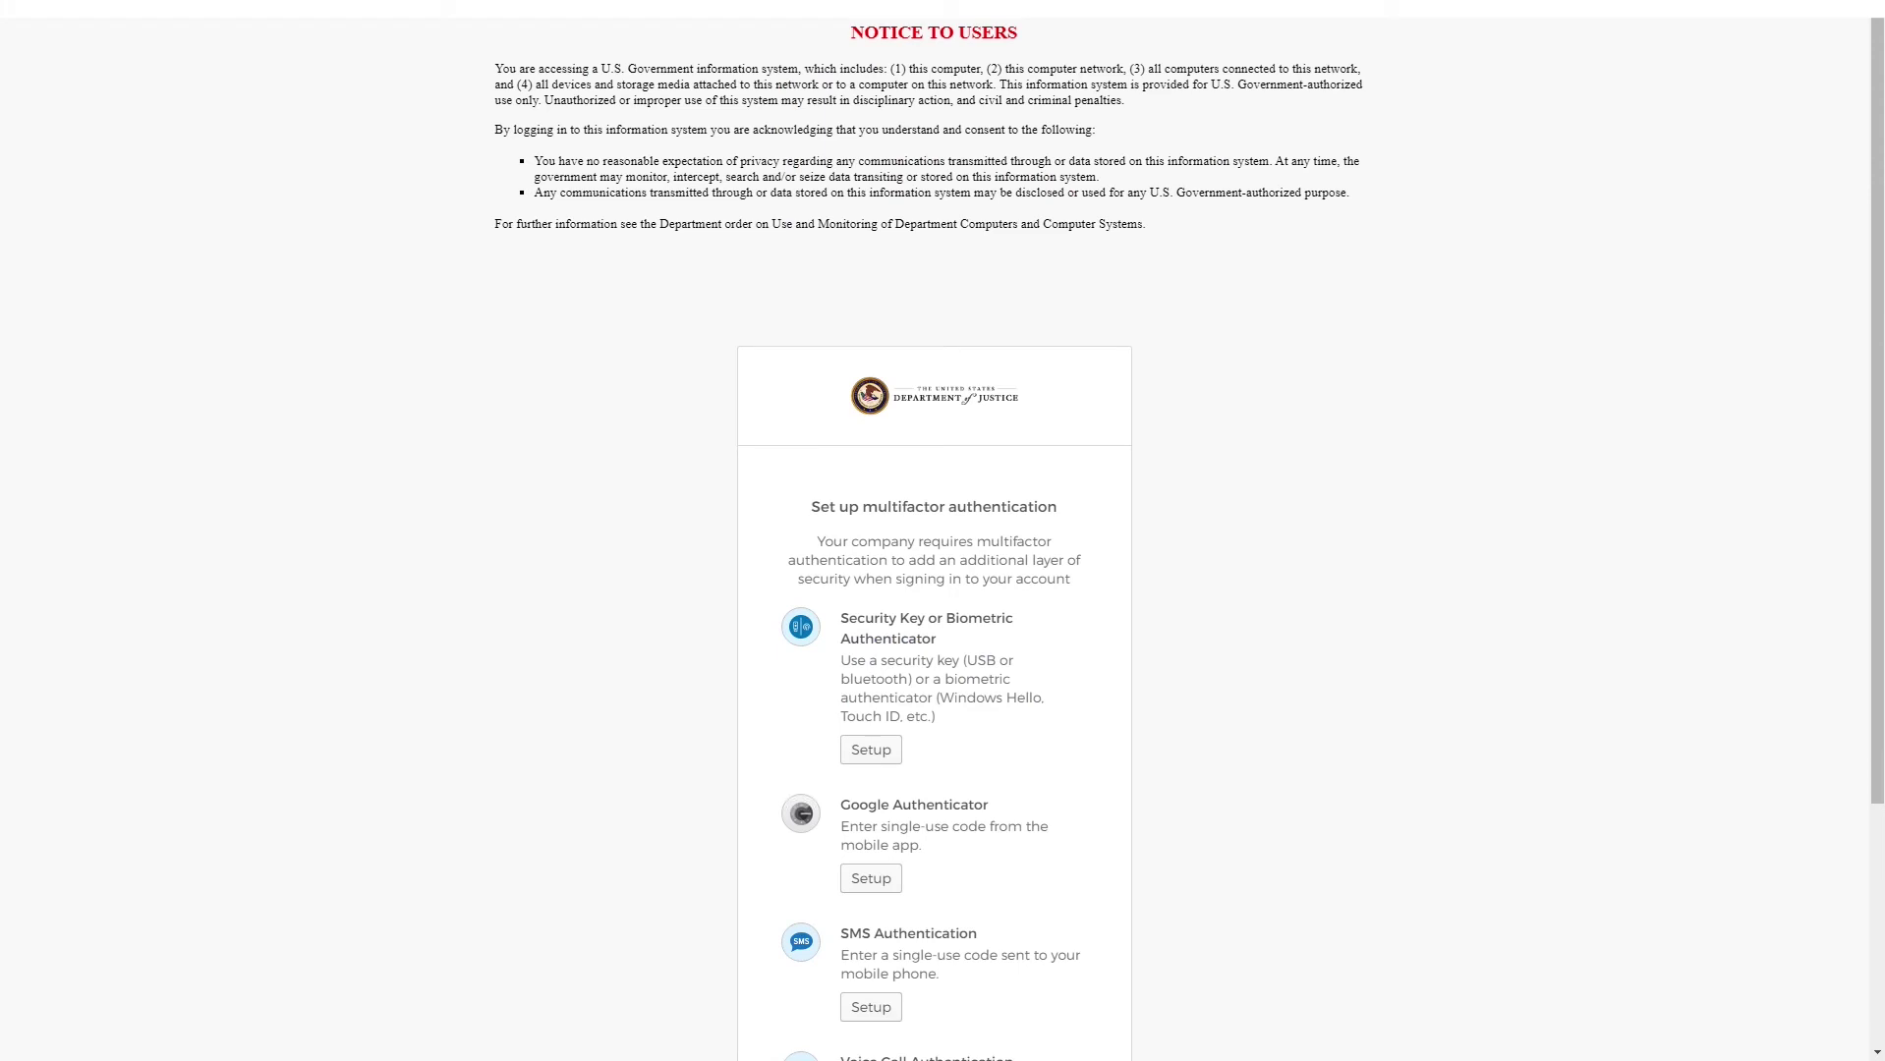
{"action": "left_click_drag", "start_coordinate": [1877, 454], "coordinate": [1873, 723]}
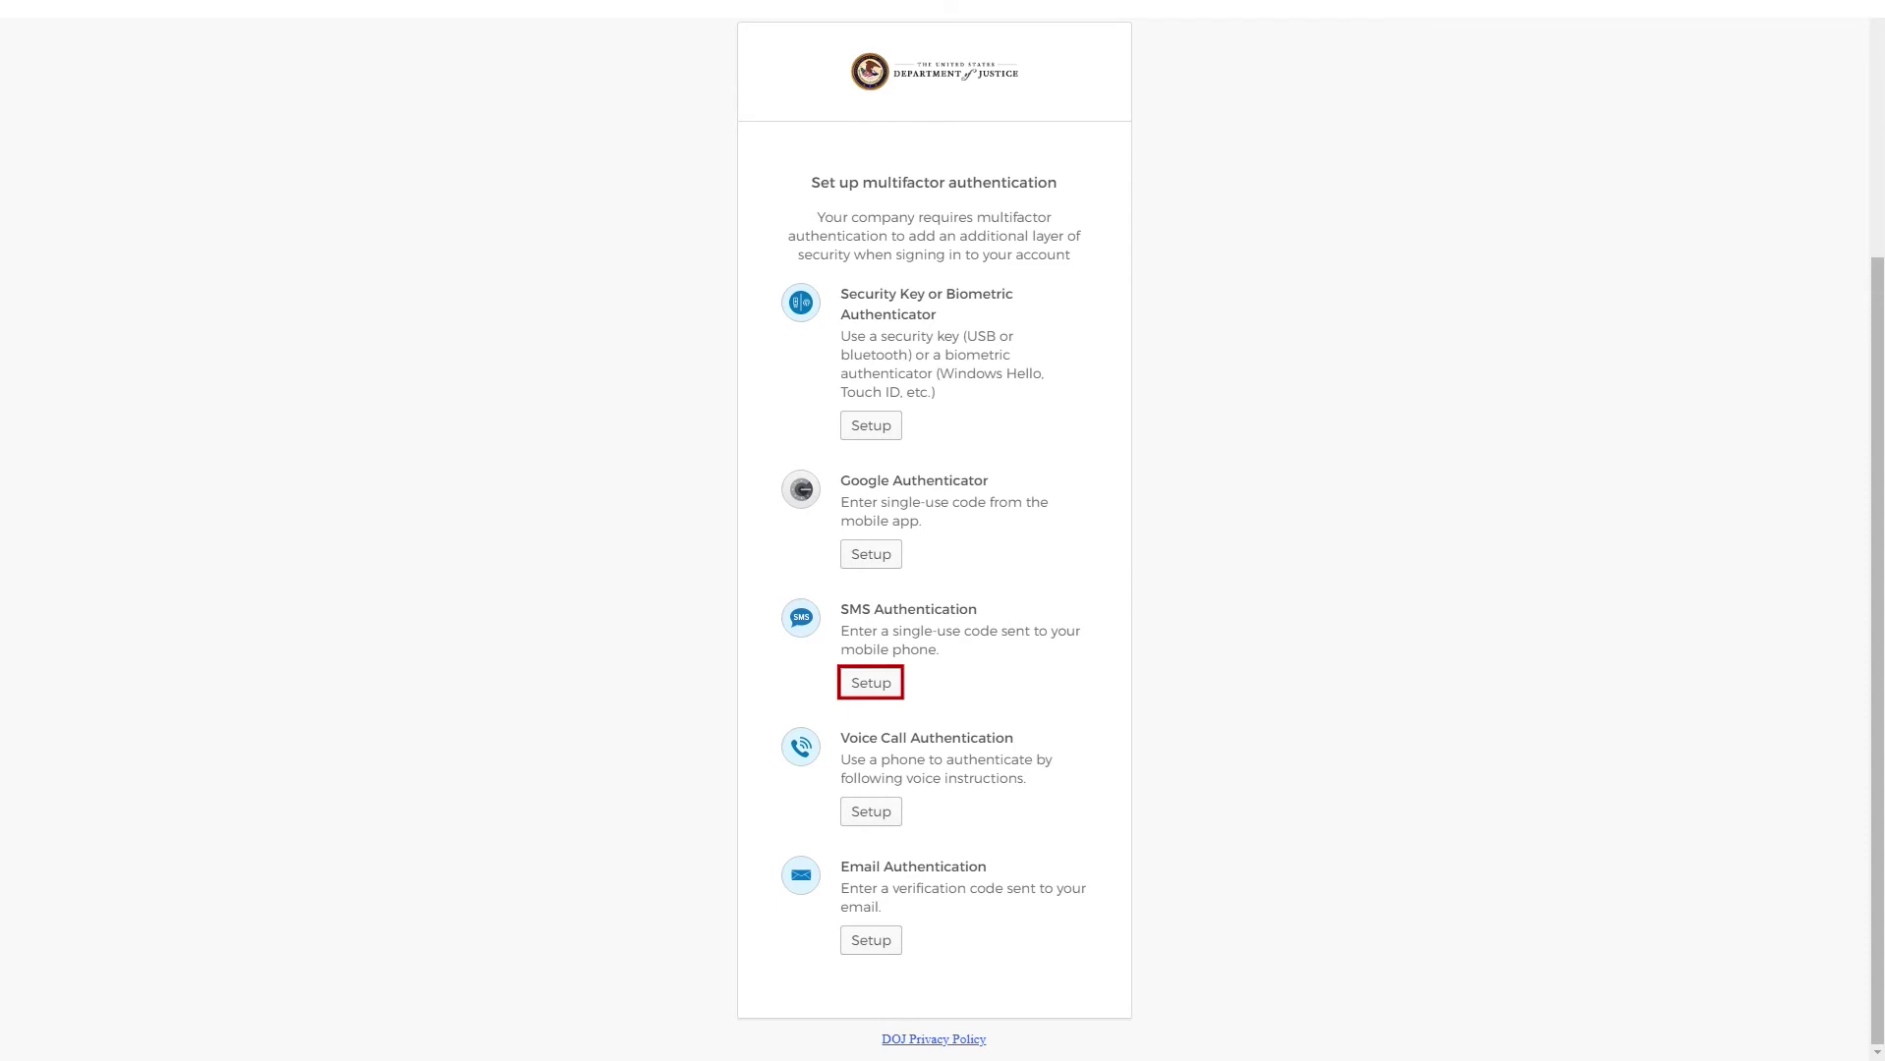
{"action": "left_click", "coordinate": [873, 687]}
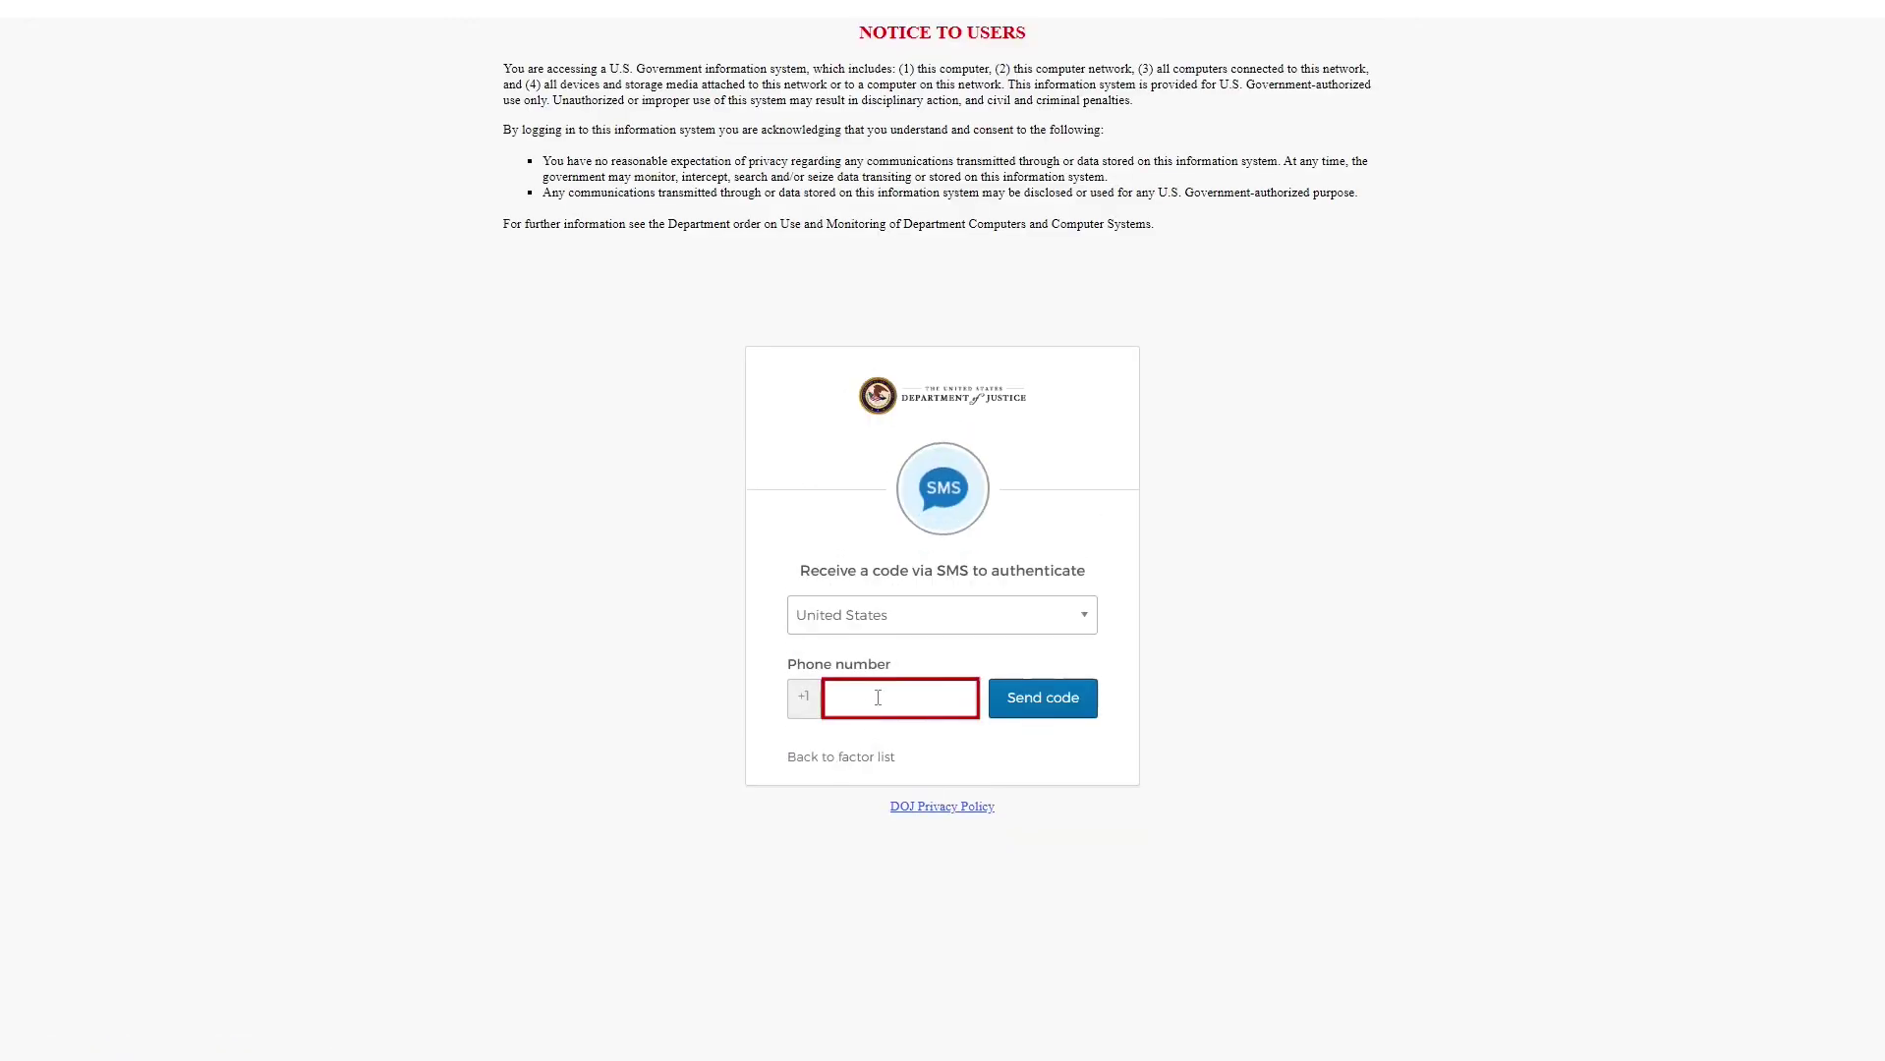
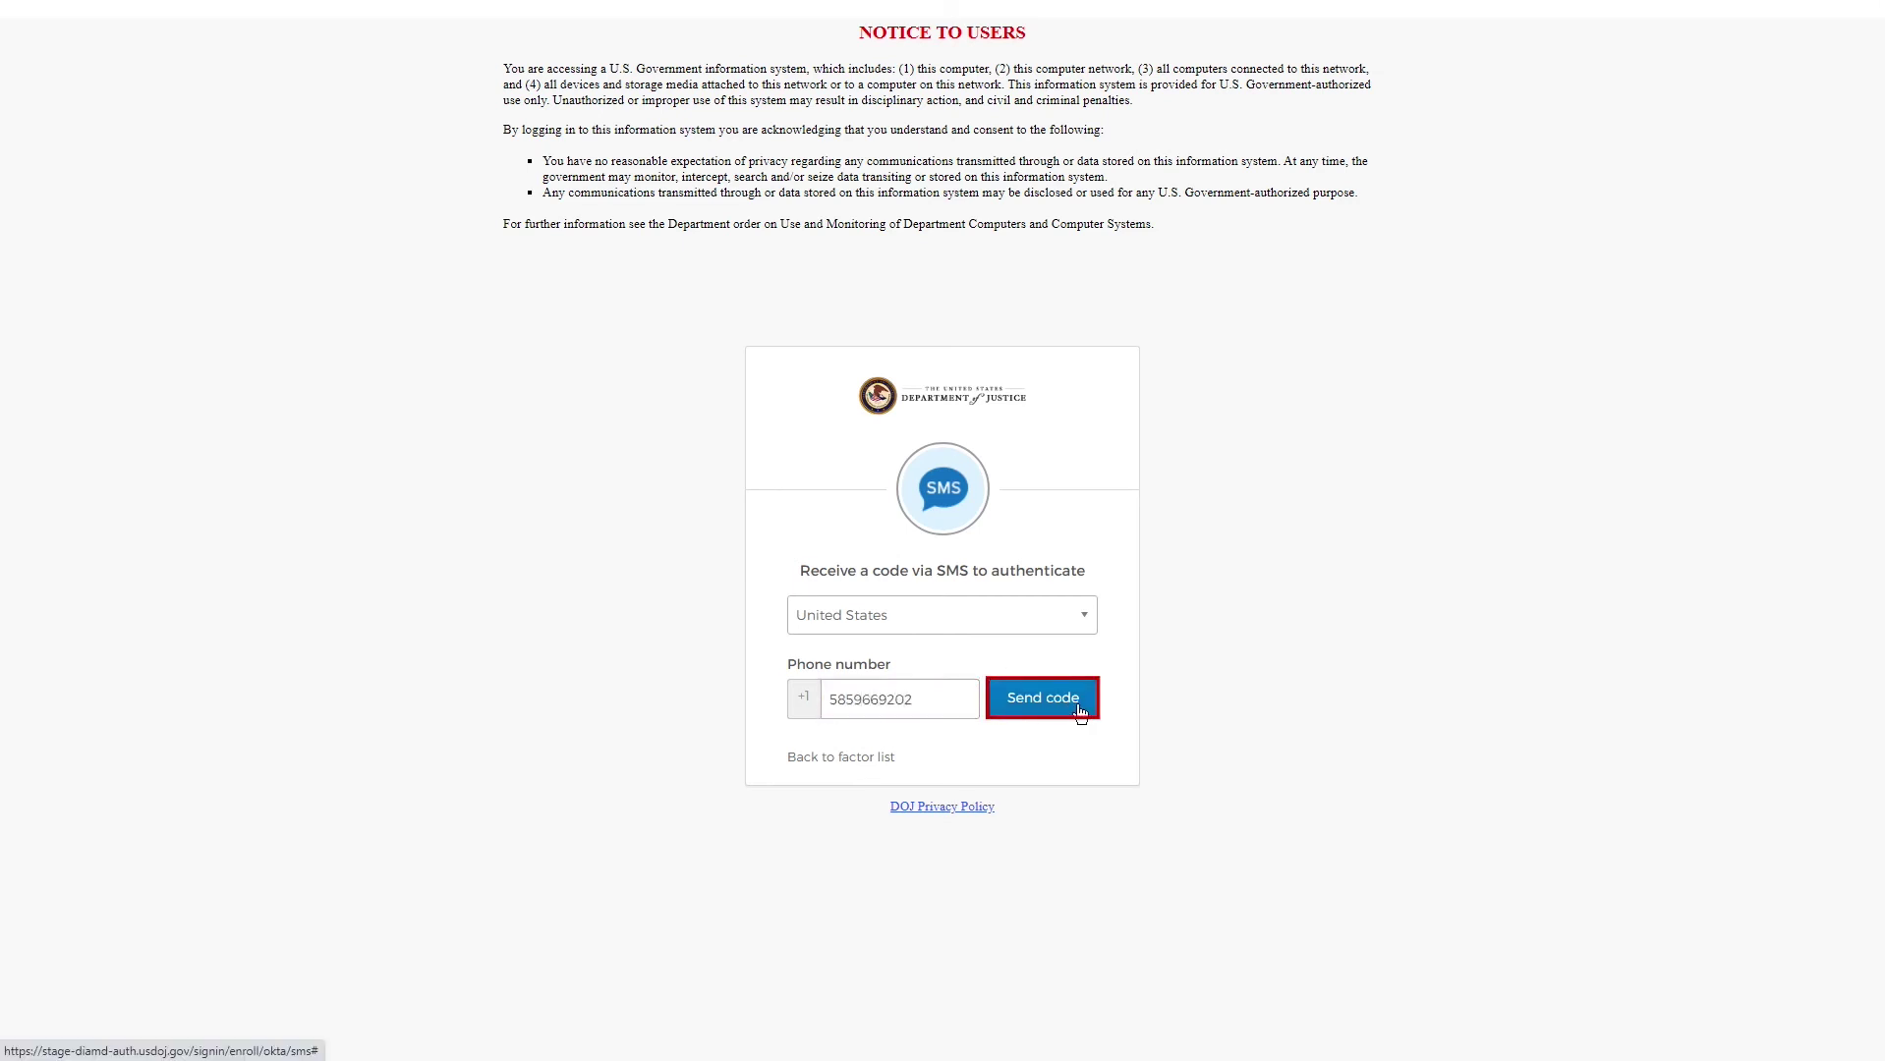
{"action": "left_click", "coordinate": [1078, 706]}
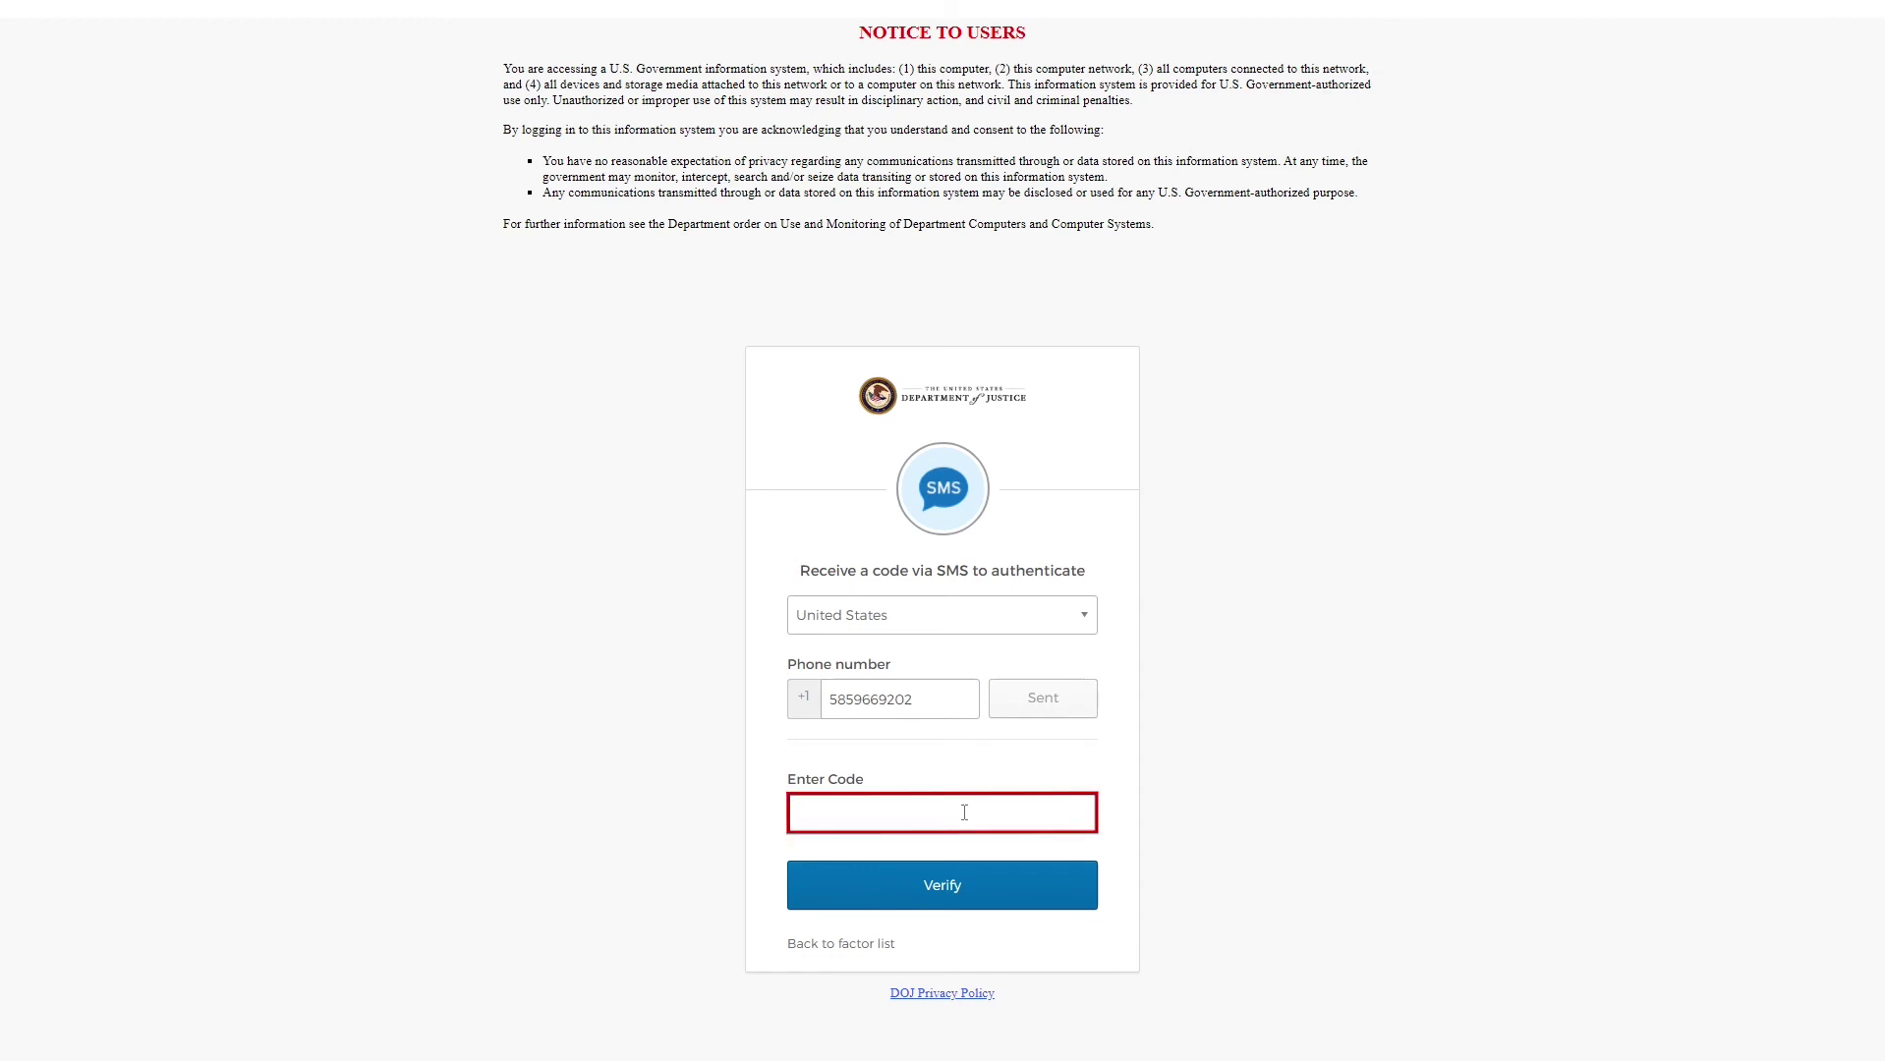
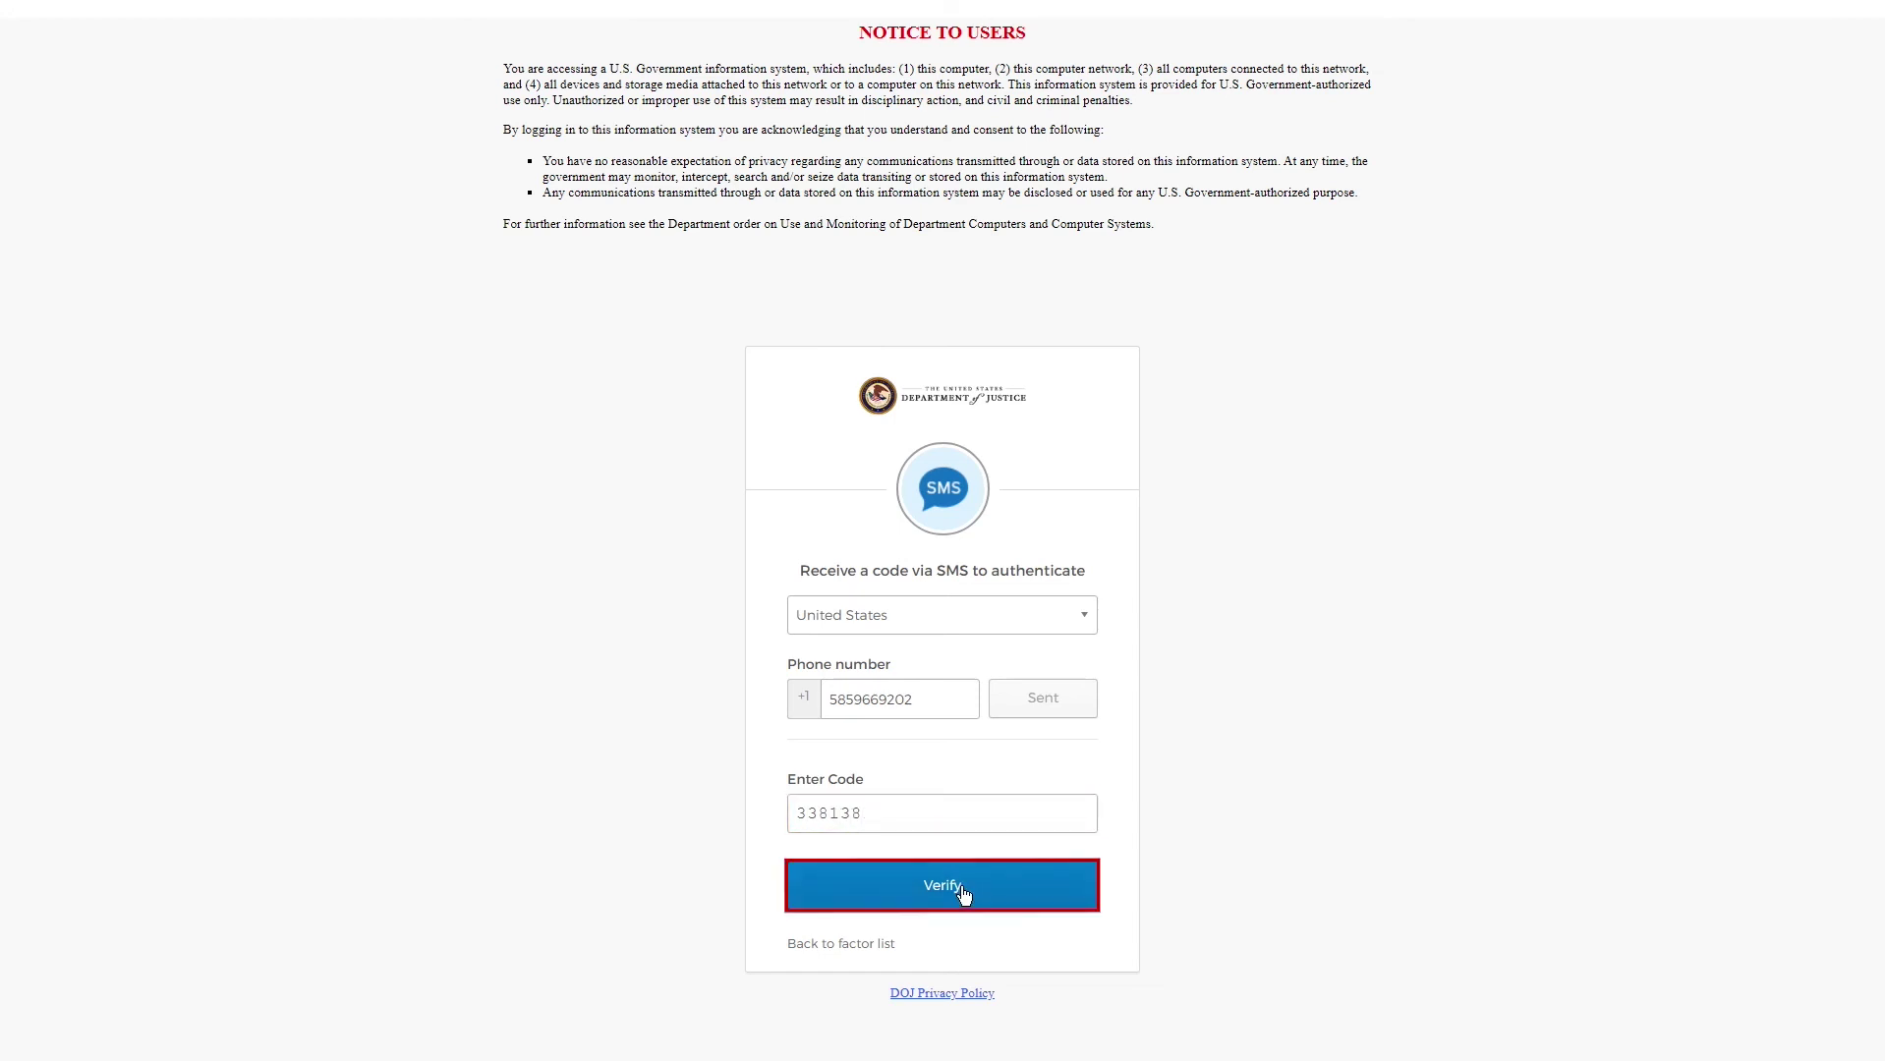
{"action": "left_click", "coordinate": [963, 894]}
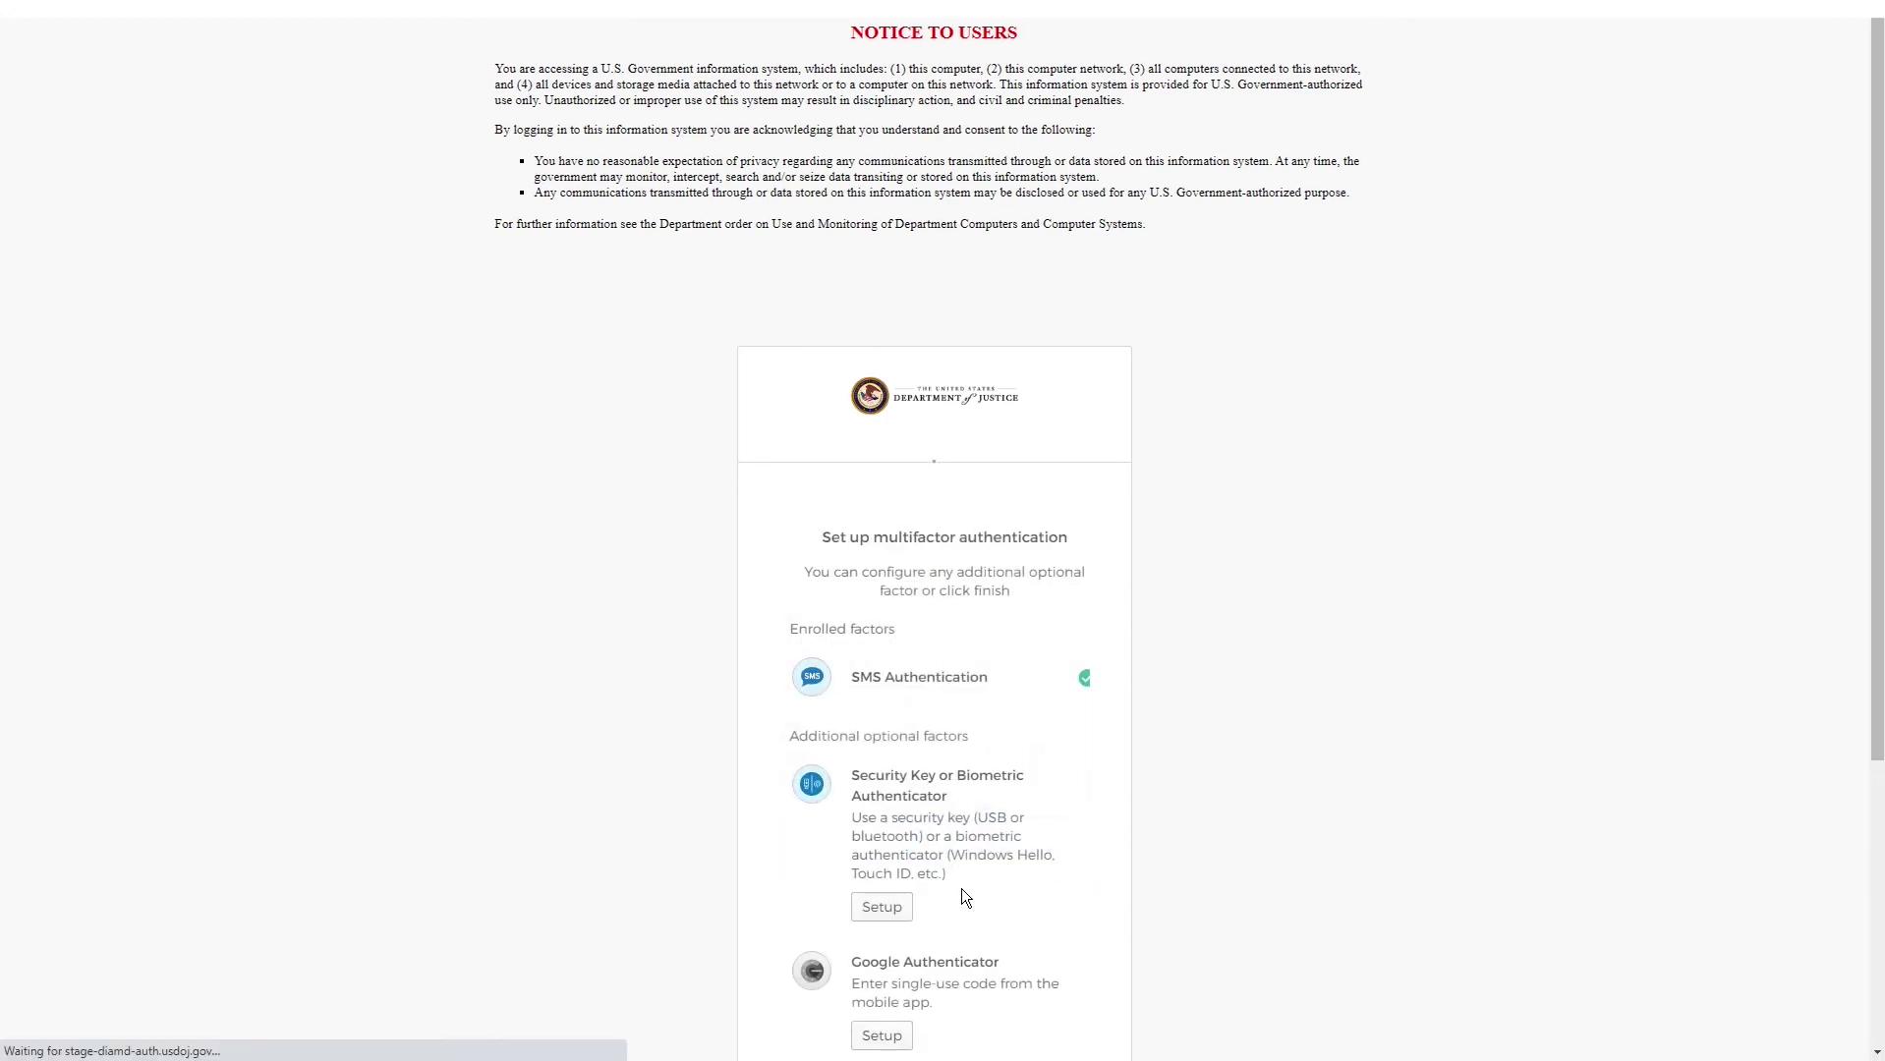
- Finish multifactor setup with SMS as the only enrolled factor
{"action": "left_click_drag", "start_coordinate": [1882, 459], "coordinate": [1880, 494]}
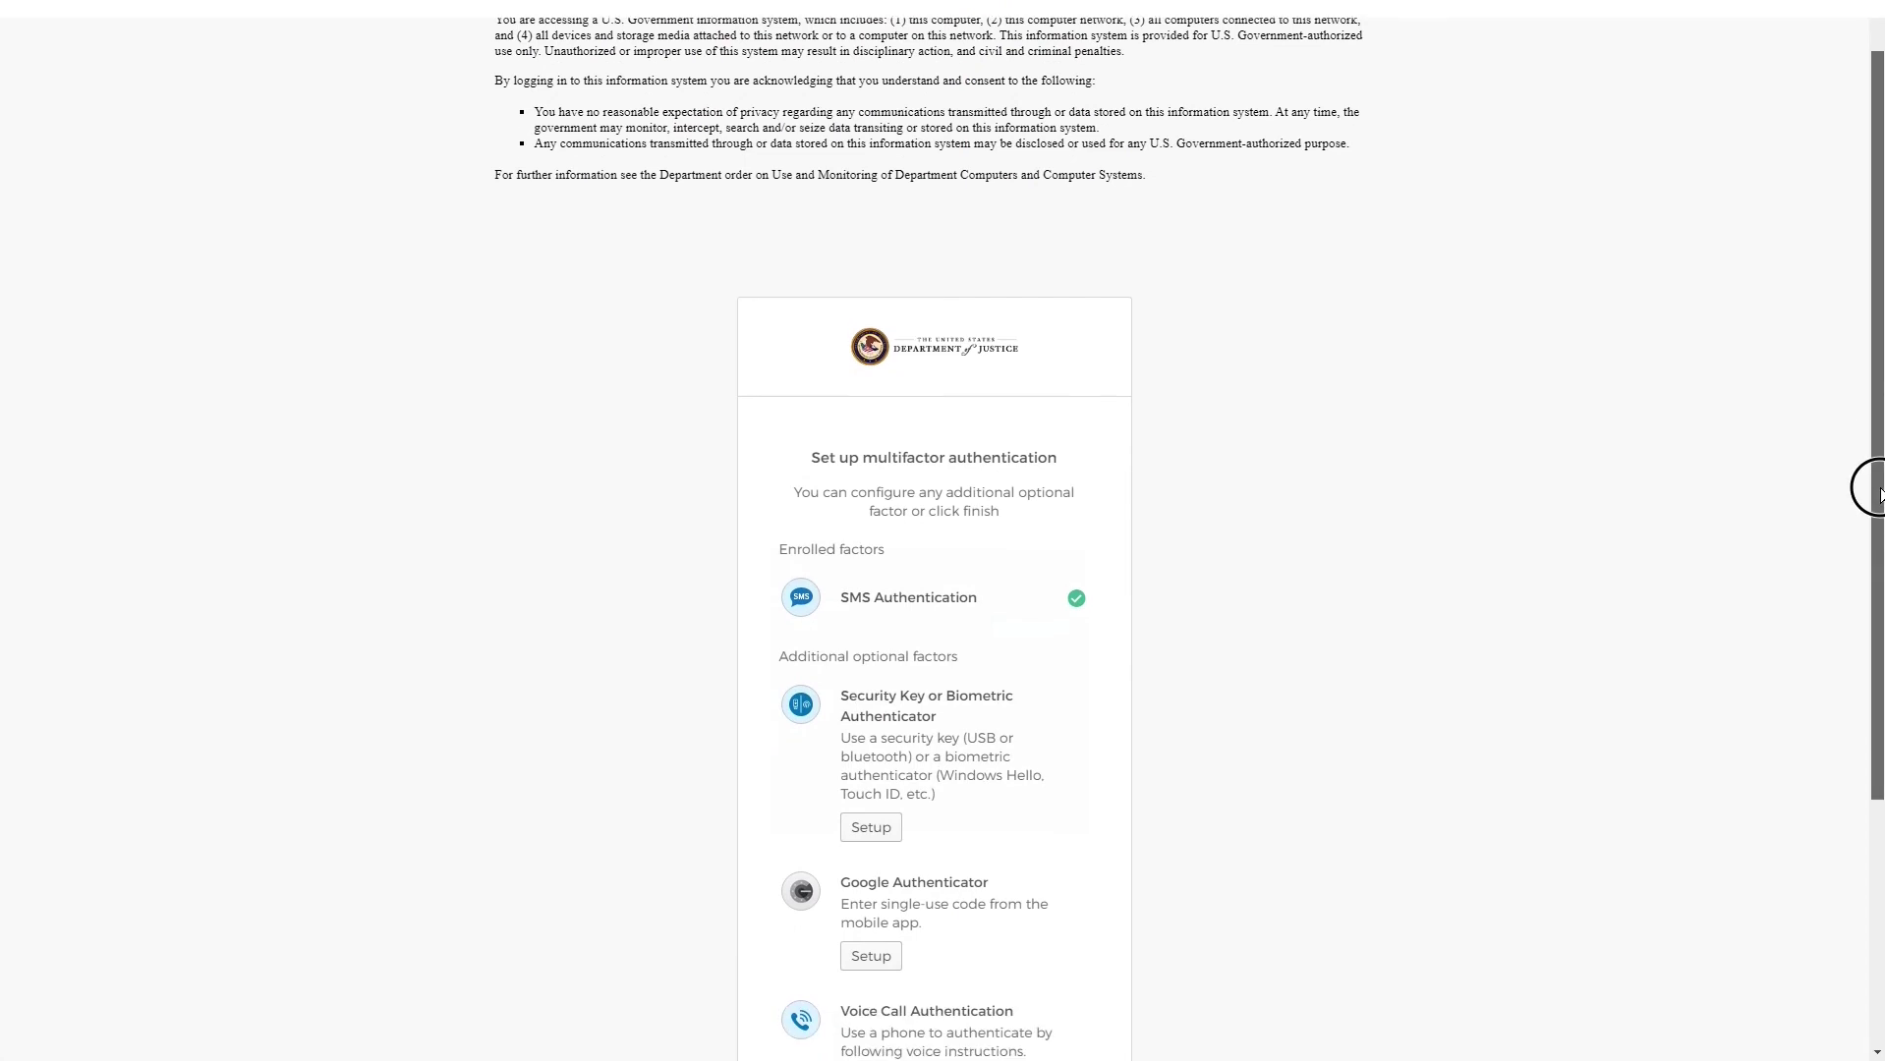
{"action": "left_click_drag", "start_coordinate": [1880, 493], "coordinate": [1879, 783]}
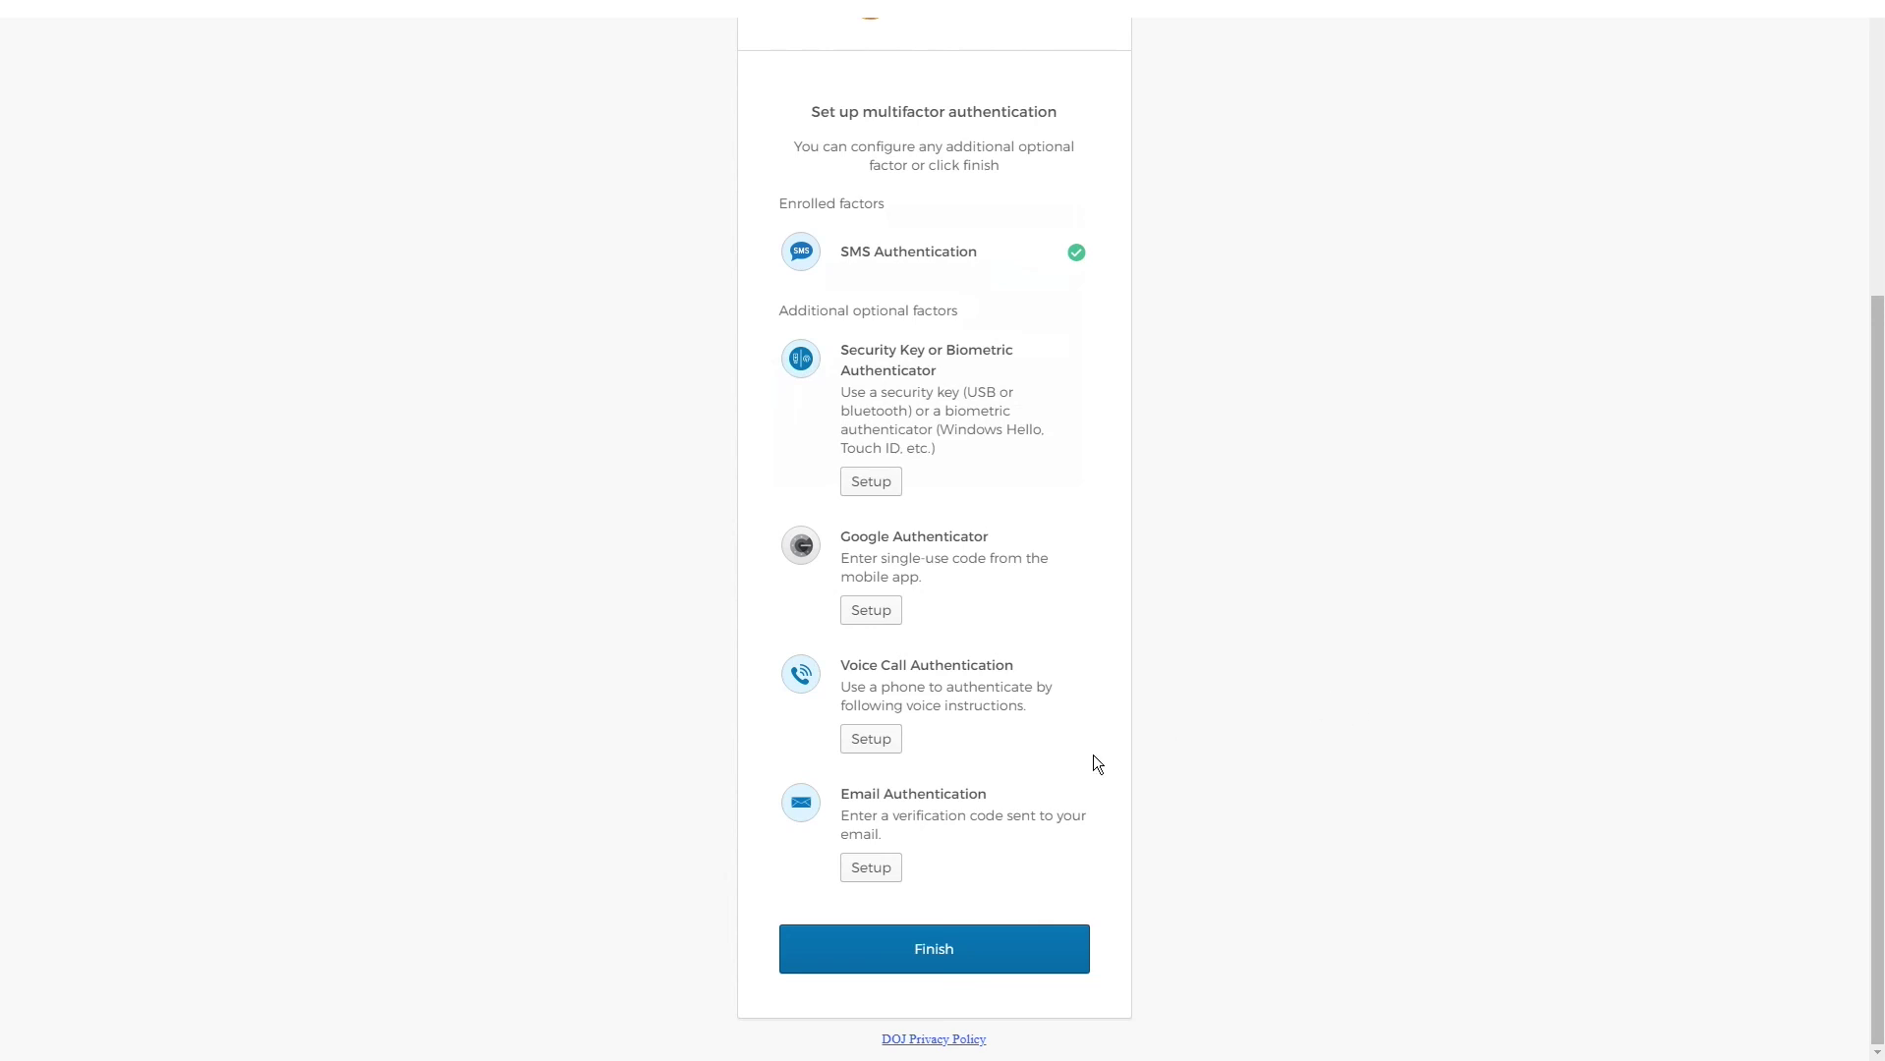
{"action": "left_click", "coordinate": [916, 960]}
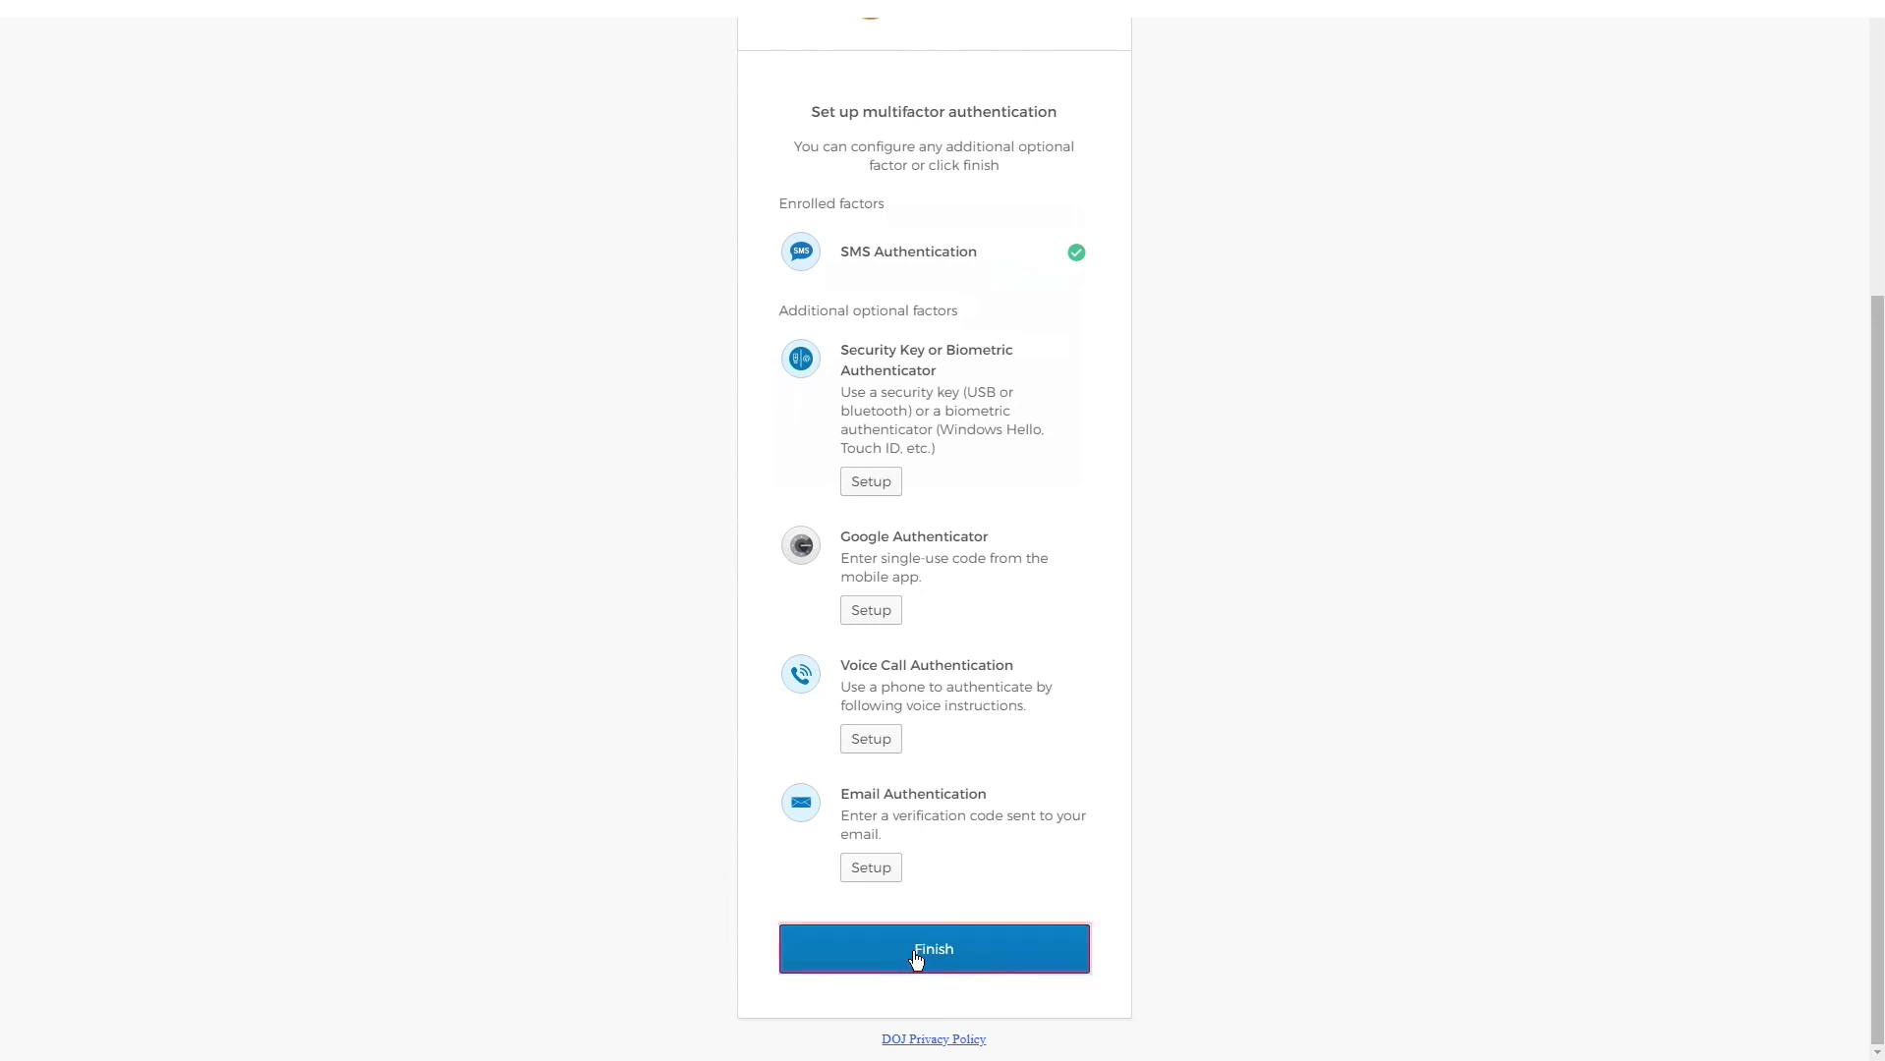